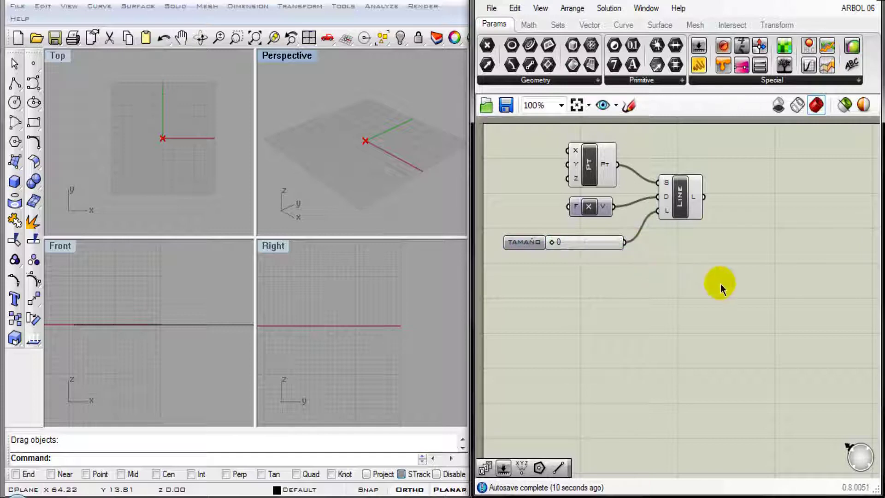
Add a Domain component below the Line component and wire the TAMAÑO slider and the Point output into its two inputs.
left_click(528, 23)
left_click(547, 80)
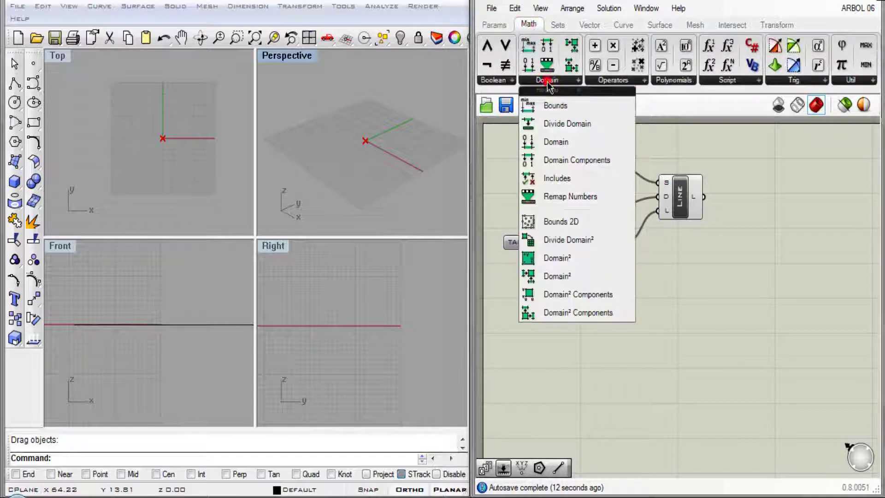
left_click(546, 143)
left_click(694, 305)
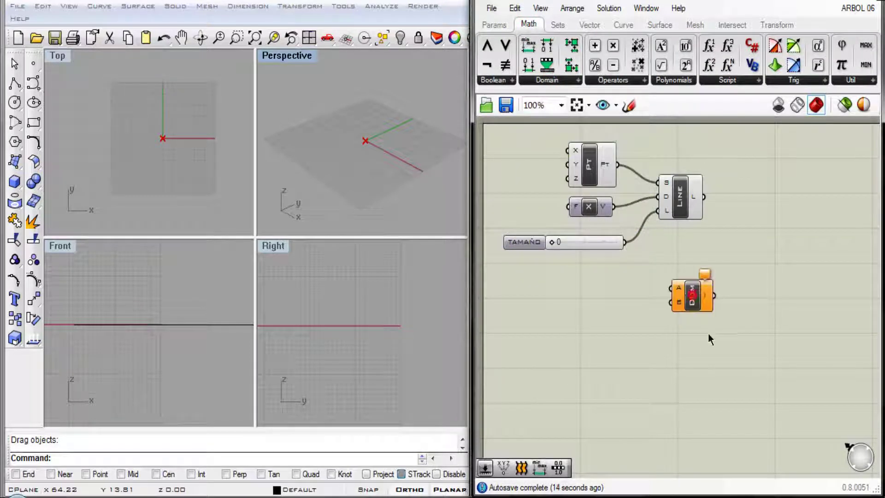
left_click_drag(618, 165, 671, 302)
left_click(681, 333)
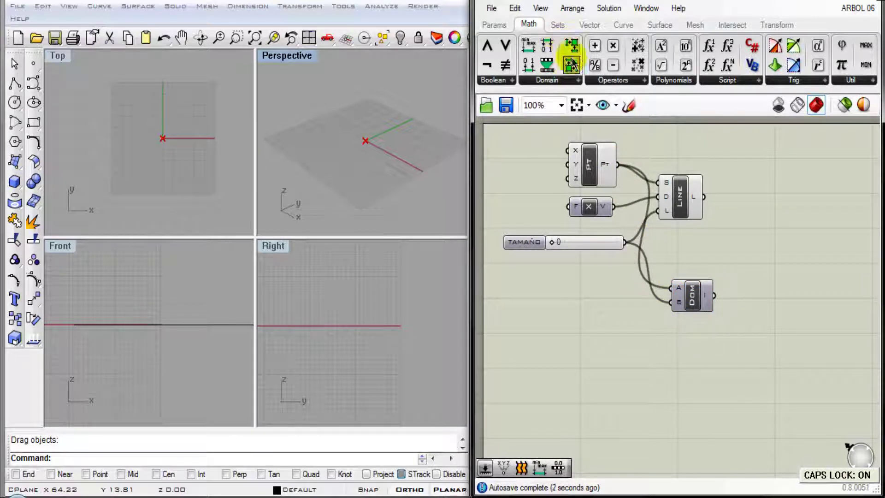
Add a Range component beside the Domain component and connect the domain output to its D input.
left_click(558, 25)
left_click(585, 80)
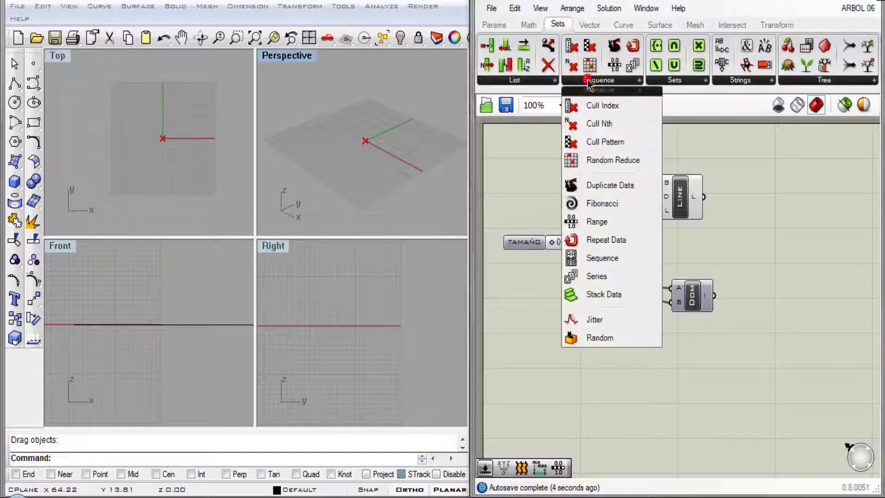
left_click(597, 221)
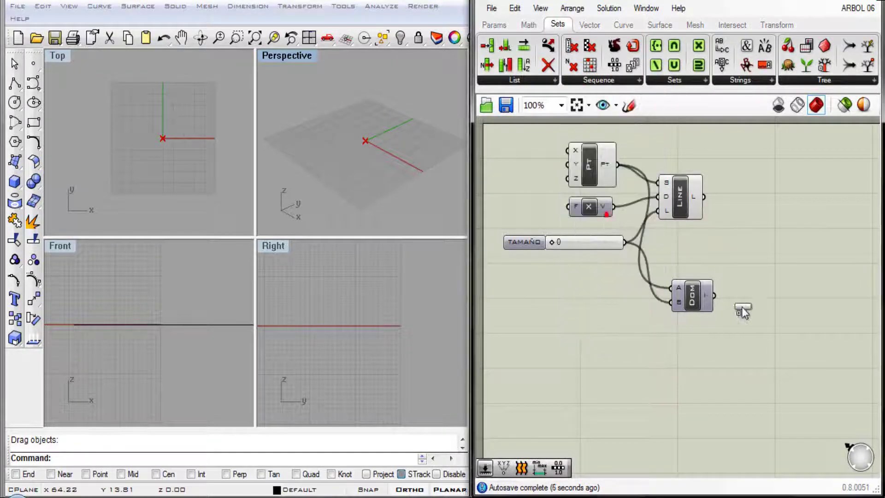
left_click(787, 306)
left_click(744, 308)
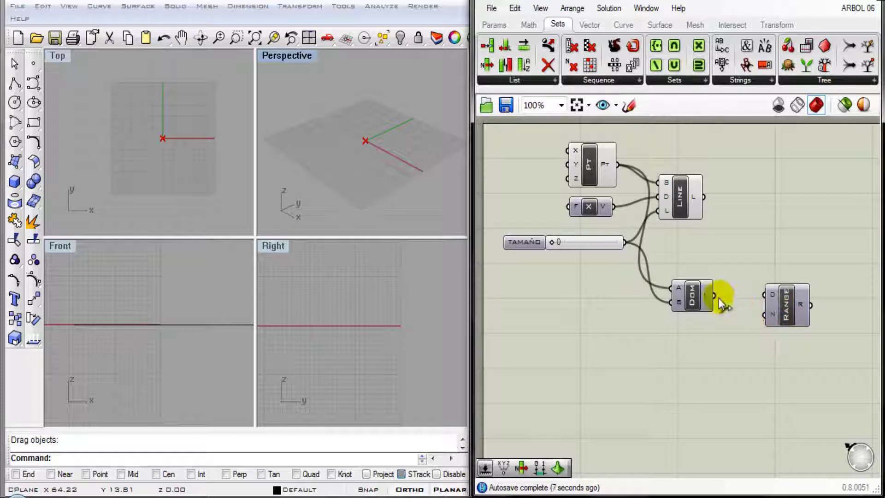
left_click_drag(714, 296, 764, 294)
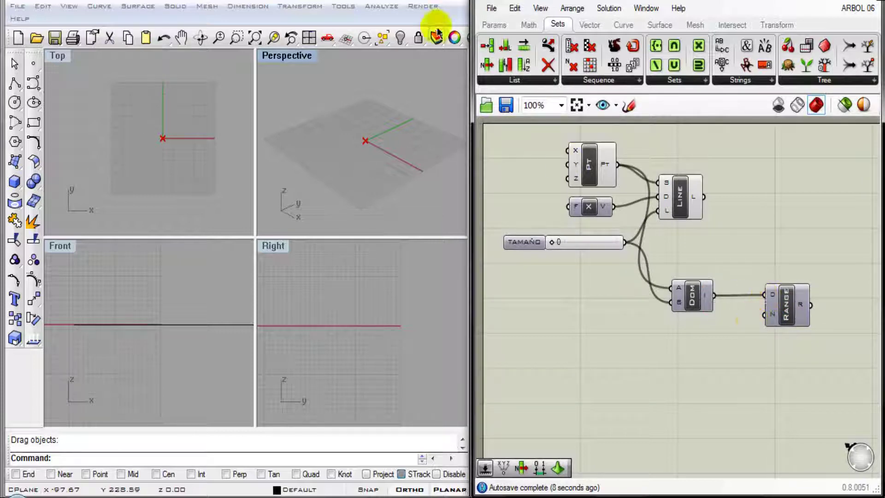
Add a number slider named "No. CINTAS" with integer rounding and a maximum of 15, and connect it to the Range's N input.
left_click(495, 24)
left_click_drag(699, 45, 596, 343)
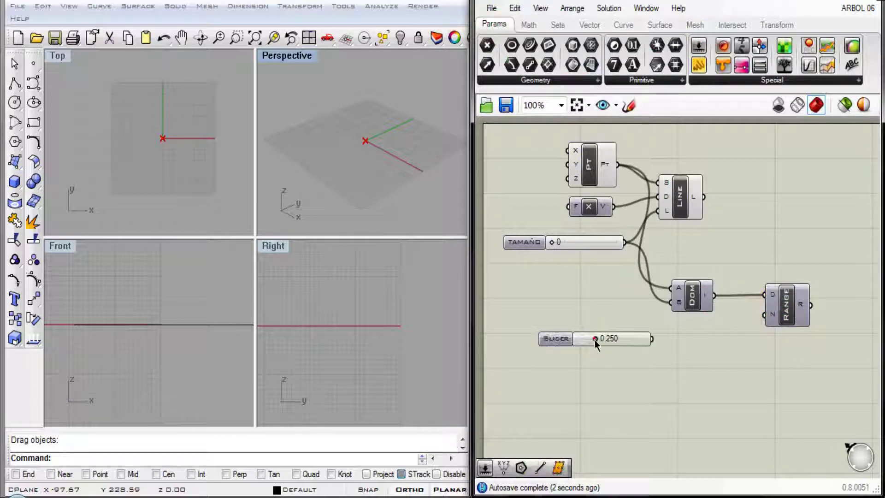
double_click(555, 339)
type("No. CINTAS")
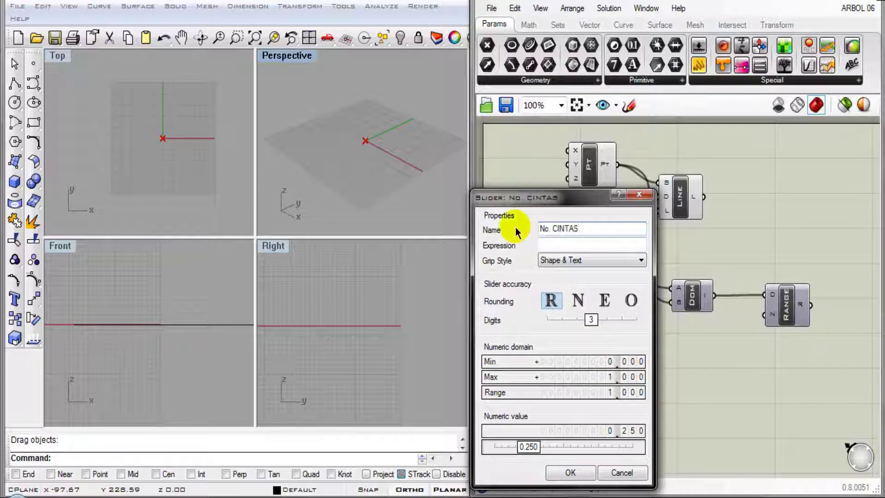
left_click(578, 300)
double_click(586, 376)
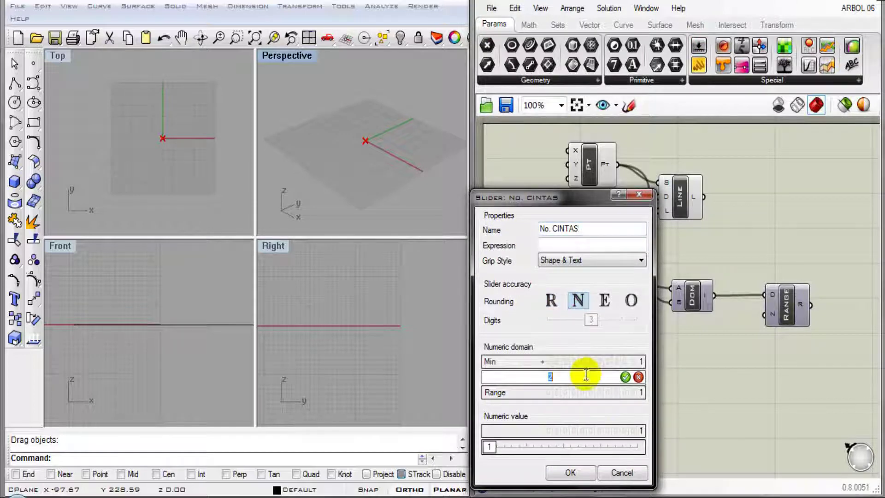
type("15")
left_click(575, 470)
left_click_drag(672, 339, 762, 319)
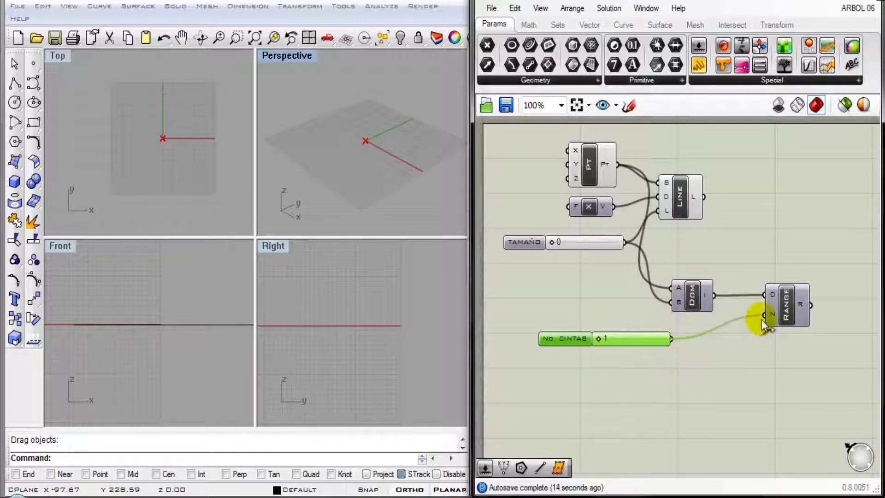
left_click(724, 261)
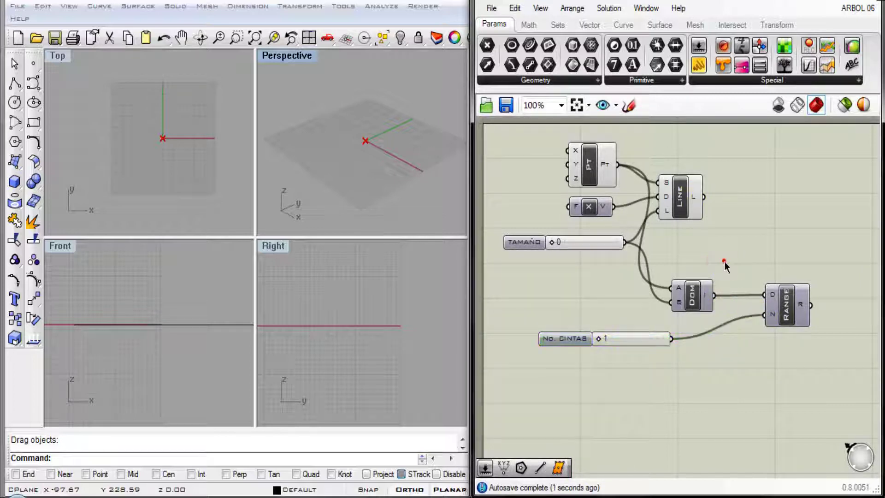
Add a Unit Y vector component after the Range component and feed the Range output into its F input.
left_click(590, 25)
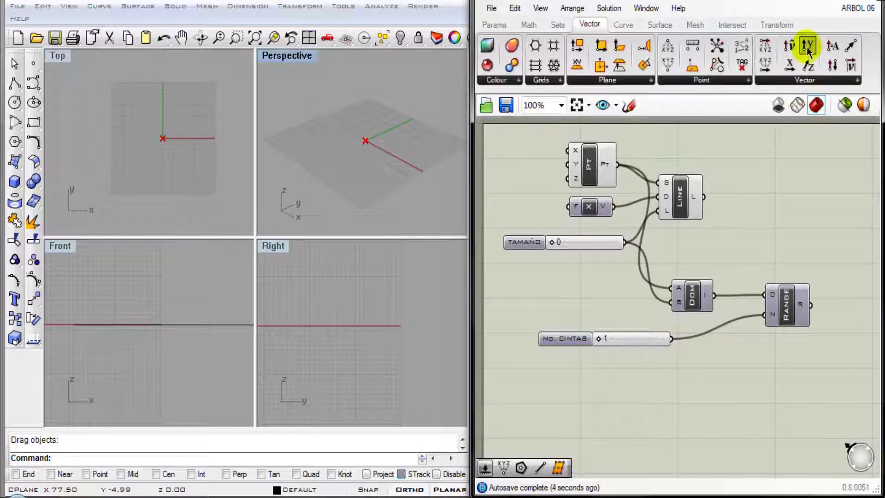
left_click_drag(807, 45, 849, 309)
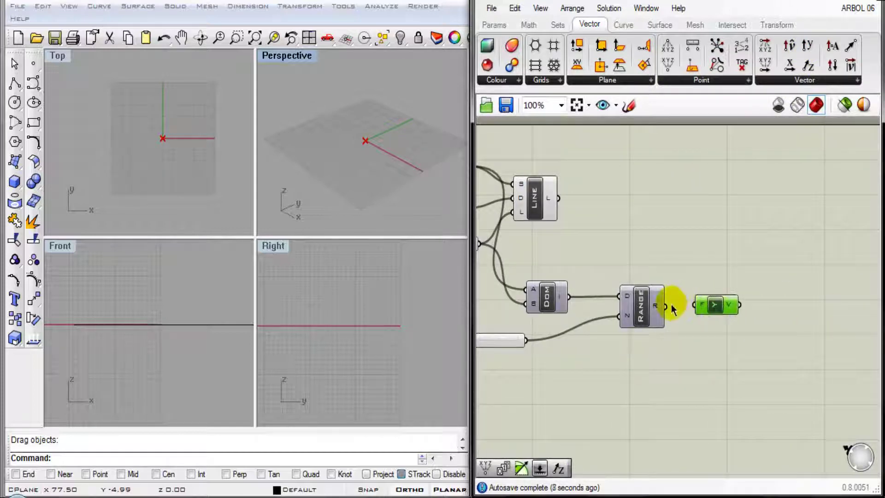
left_click(738, 257)
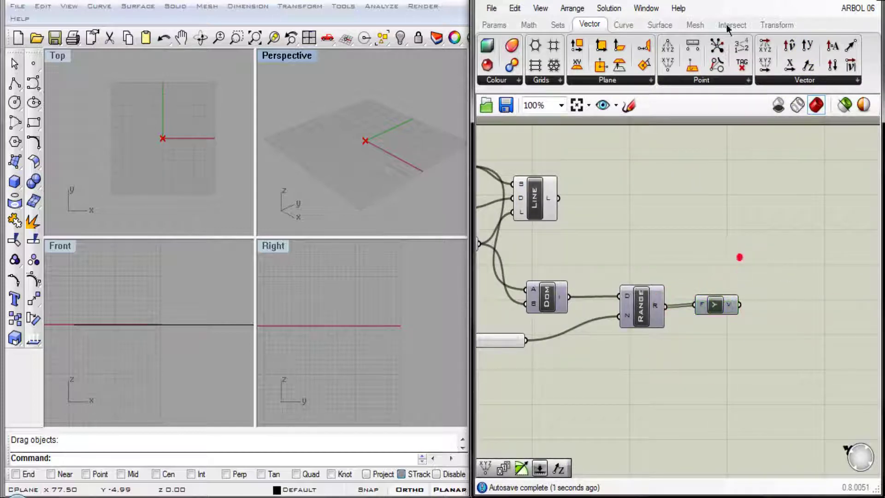
Add a Move component and connect the Line output to its G input and the Unit Y vector to its T input.
left_click(777, 24)
left_click(564, 81)
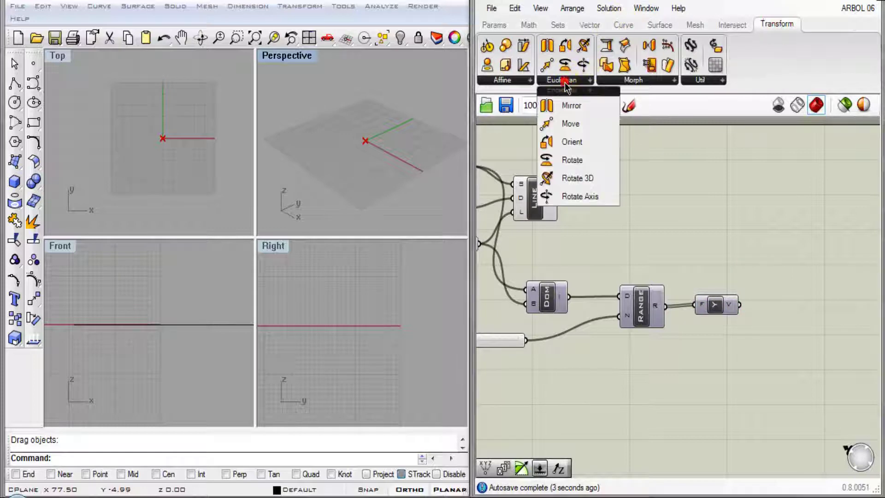
left_click_drag(567, 124, 809, 301)
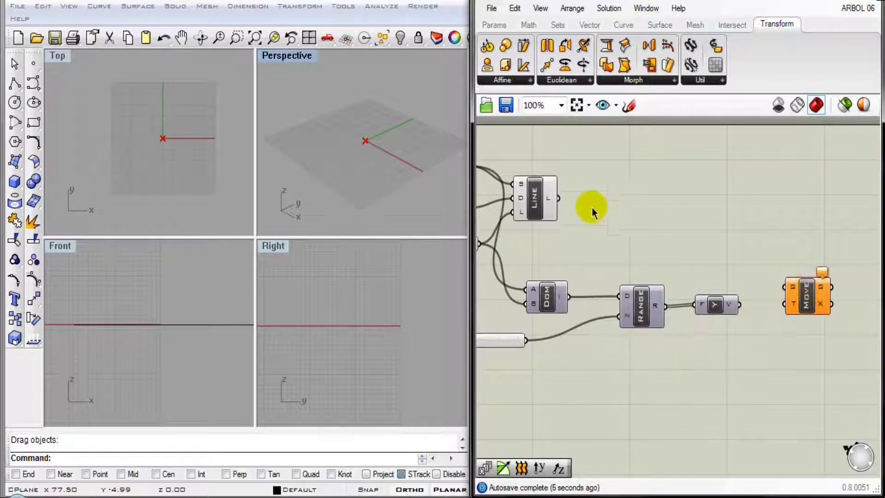
left_click_drag(558, 198, 739, 305)
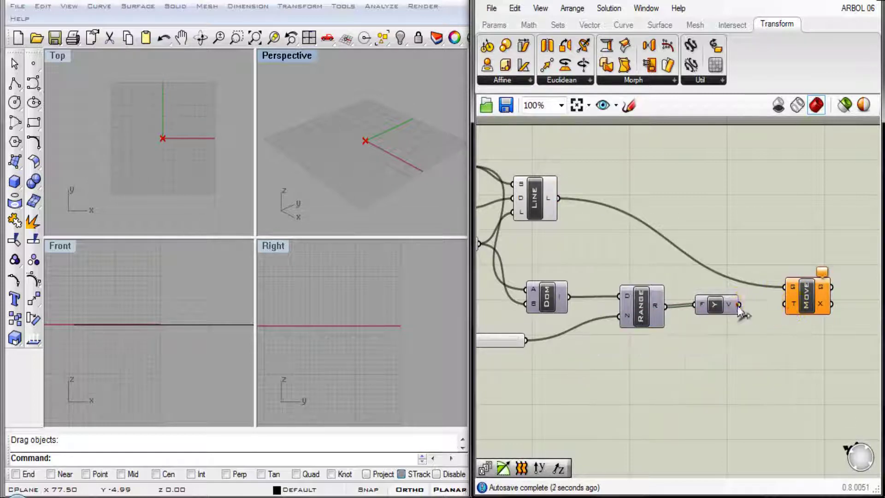
scroll(734, 353, "down", 2)
right_click_drag(735, 355, 769, 350)
Set the TAMAÑO slider to 41 and the No. CINTAS slider to 10, and select the Move component.
left_click(577, 104)
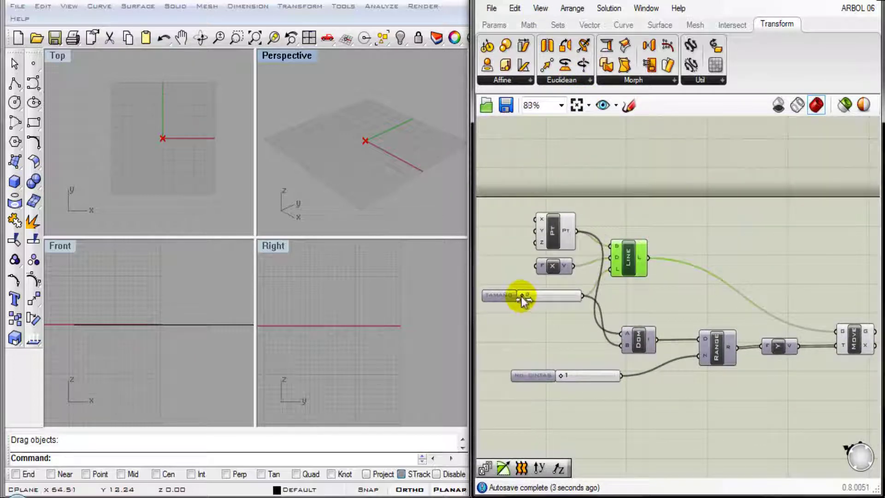
left_click_drag(530, 297, 533, 297)
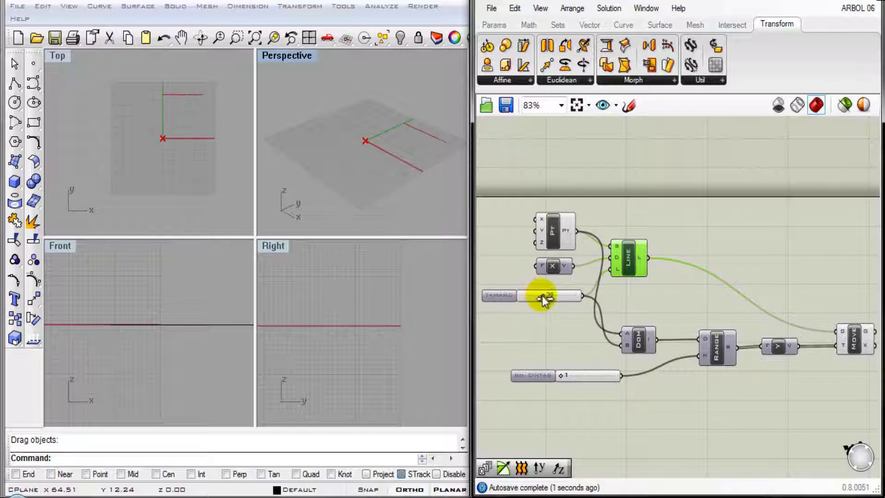
left_click(560, 376)
left_click_drag(560, 376, 599, 375)
left_click(857, 342)
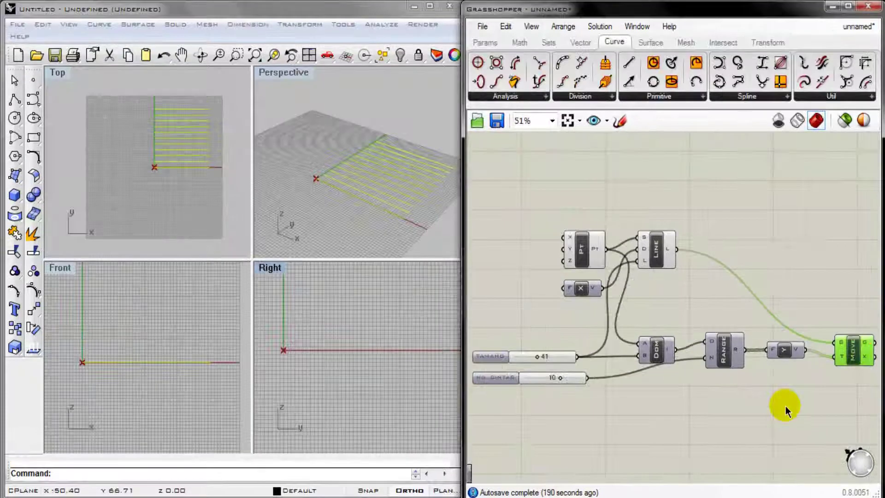
Add a Divide Curve component after the Move component and connect the moved geometry to its C input.
left_click(785, 408)
right_click_drag(810, 407, 641, 372)
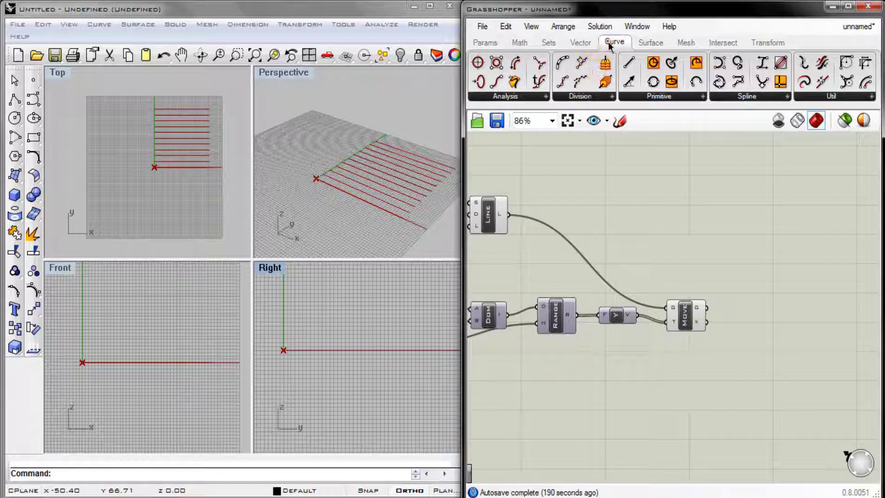
left_click(580, 96)
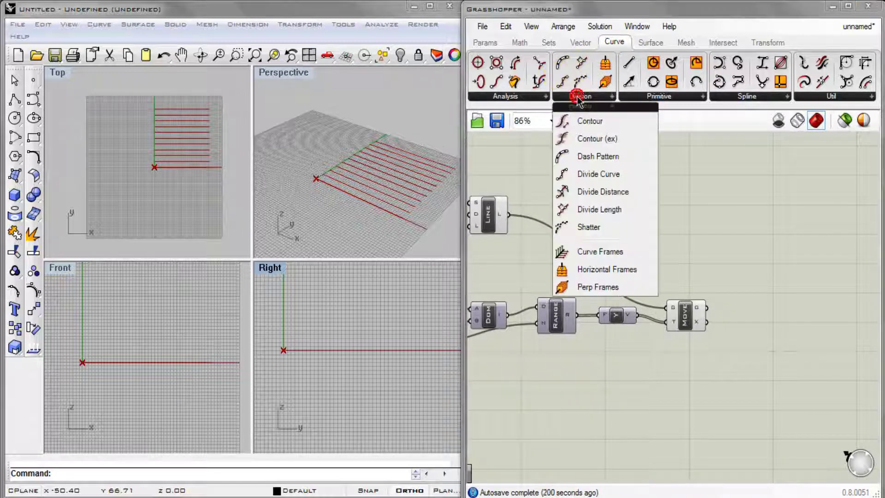
left_click(596, 175)
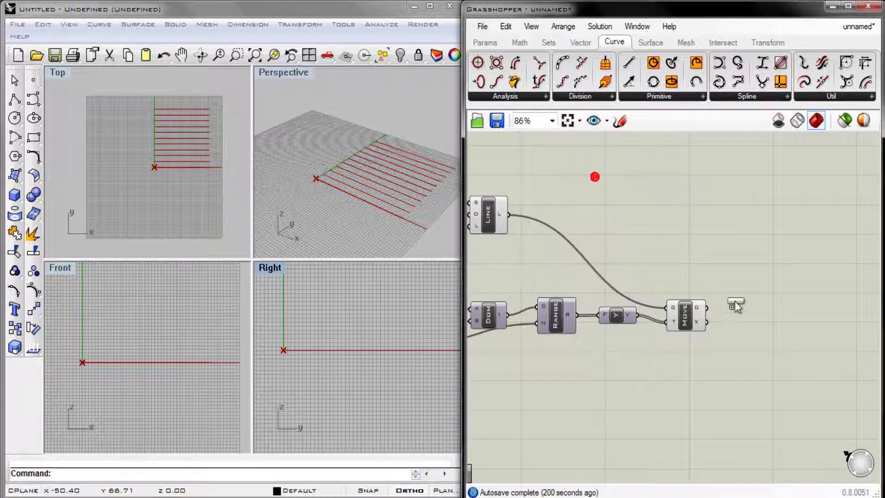
left_click(757, 317)
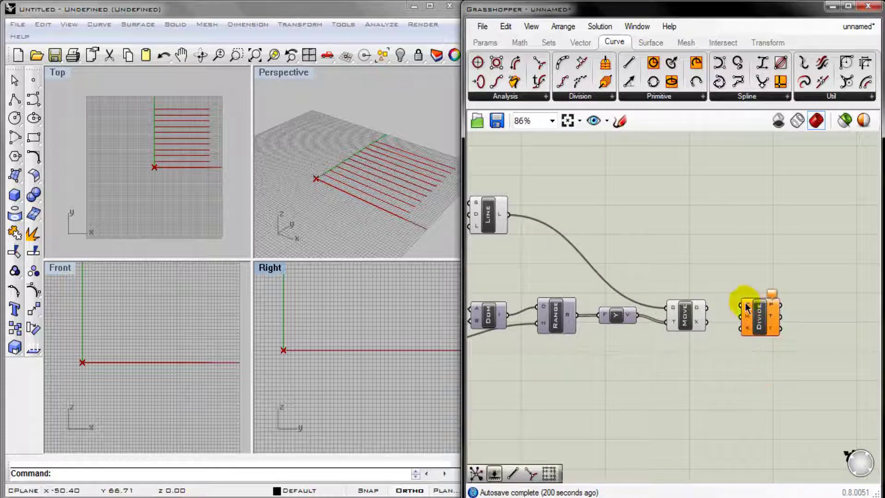
scroll(743, 350, "up", 4)
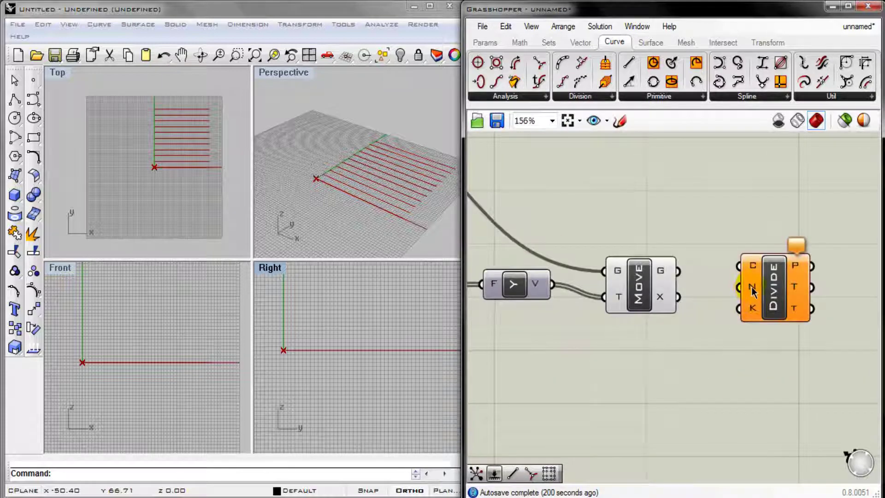
left_click_drag(680, 278, 739, 266)
Add a number slider named "No DE SEGMENTOS" with integer rounding and a maximum of 20, and connect it to the Divide component's N input.
double_click(682, 198)
type("SLID")
key("Return")
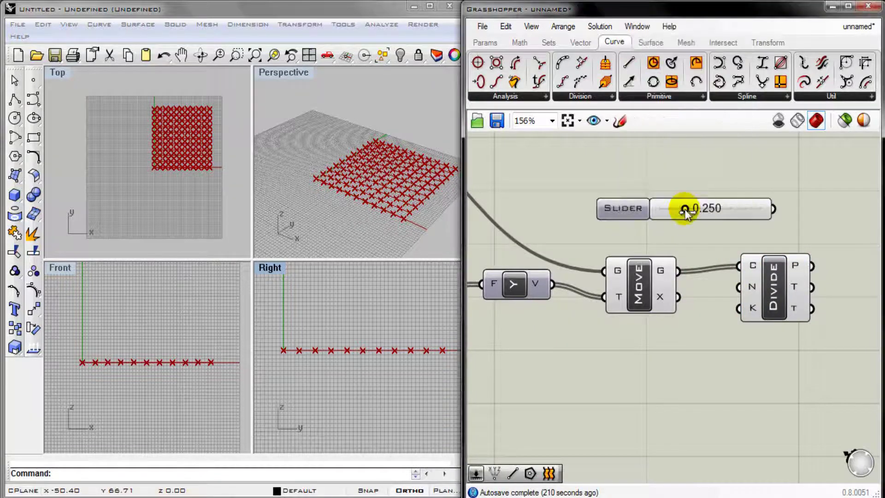
left_click_drag(616, 207, 567, 377)
double_click(567, 378)
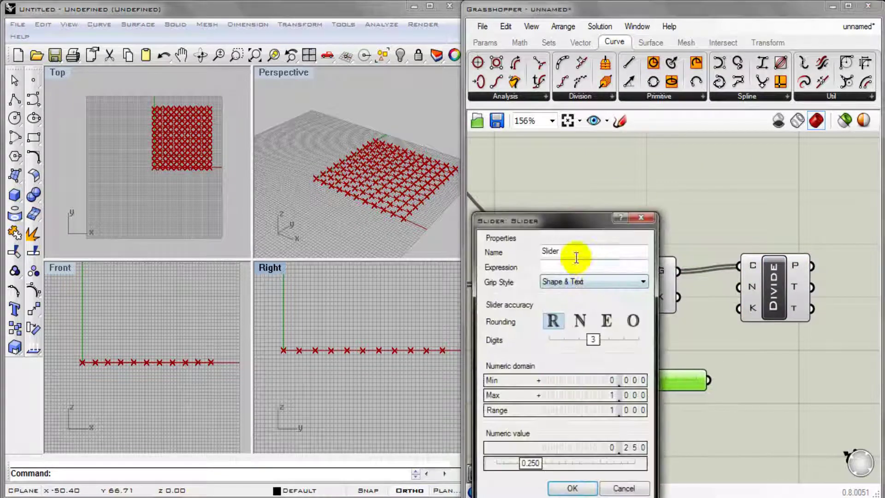
type("No DE SEGMENTOS")
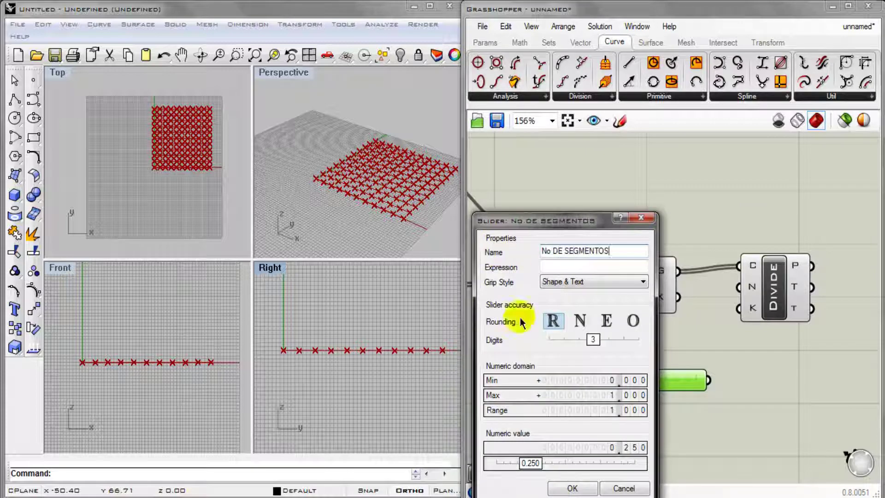
left_click(580, 321)
double_click(579, 394)
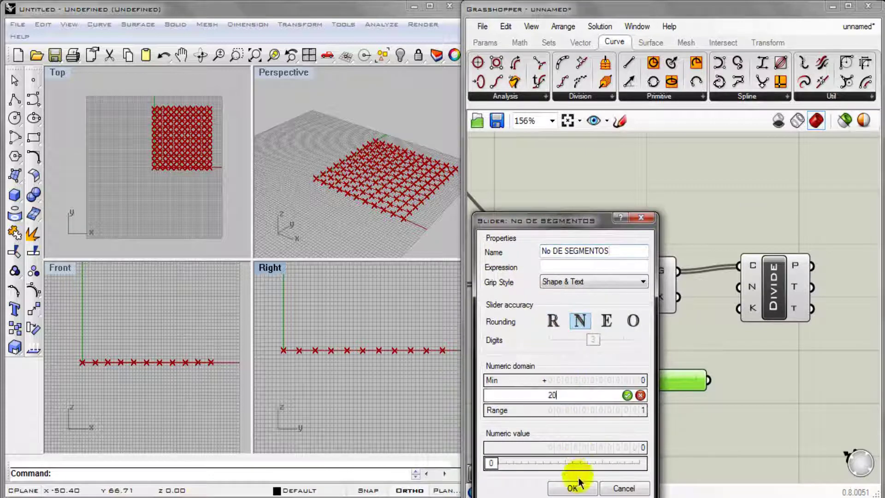
left_click(573, 488)
left_click_drag(713, 367, 739, 287)
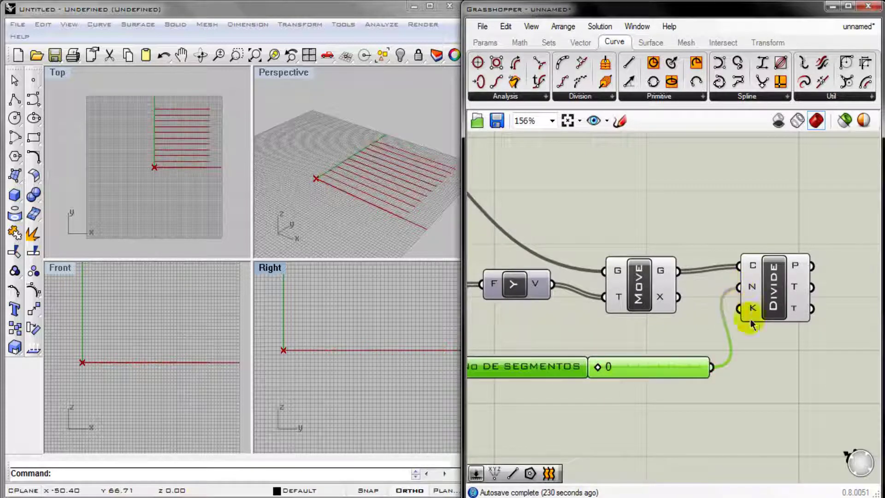
Set the No DE SEGMENTOS slider to 5.
left_click_drag(599, 368, 623, 369)
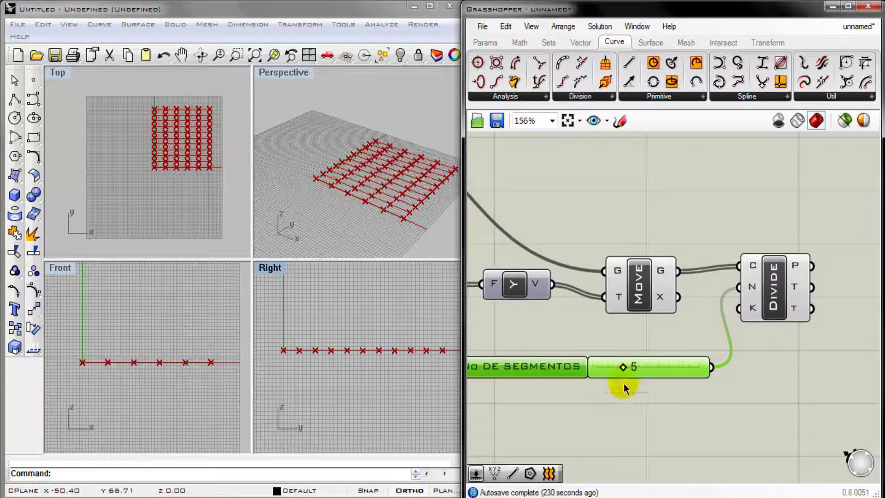
left_click(636, 398)
left_click(567, 121)
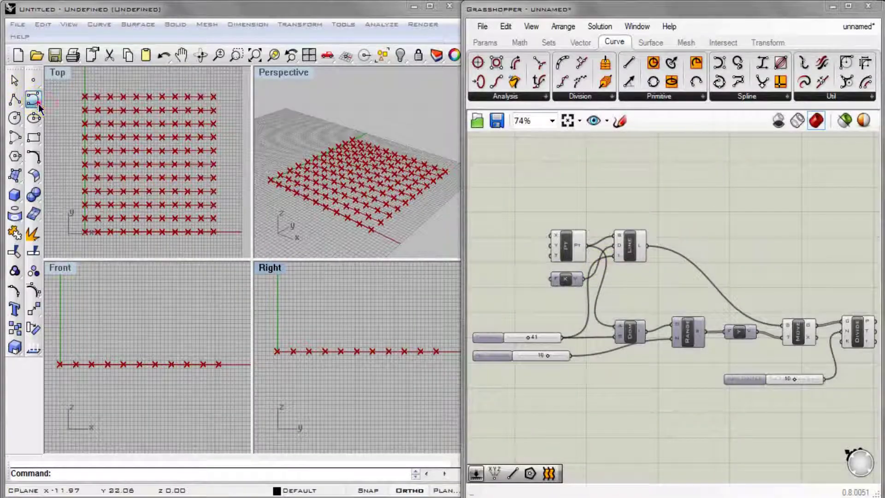
Draw a closed interpolated S-shaped curve winding over the point grid in the Top view.
left_click(32, 99)
left_click(69, 113)
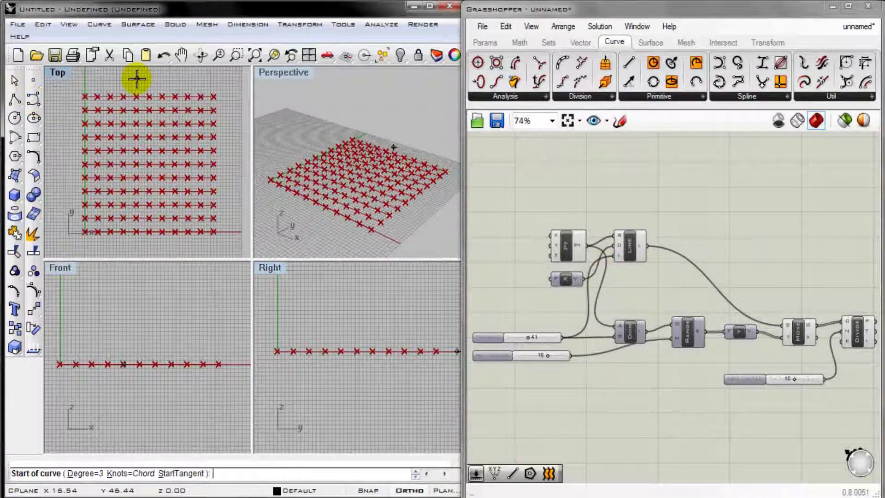
left_click(137, 79)
left_click(137, 173)
left_click(104, 173)
left_click(105, 250)
left_click(160, 249)
left_click(198, 148)
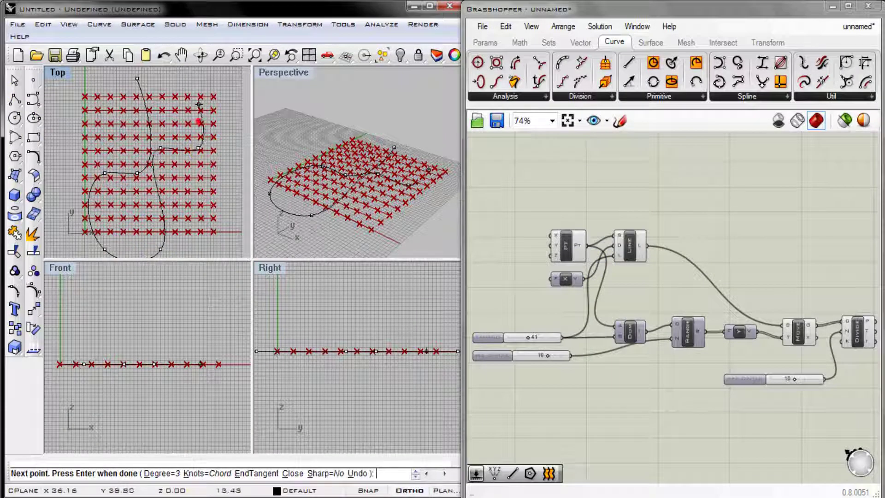
left_click(198, 79)
type("c")
key("Return")
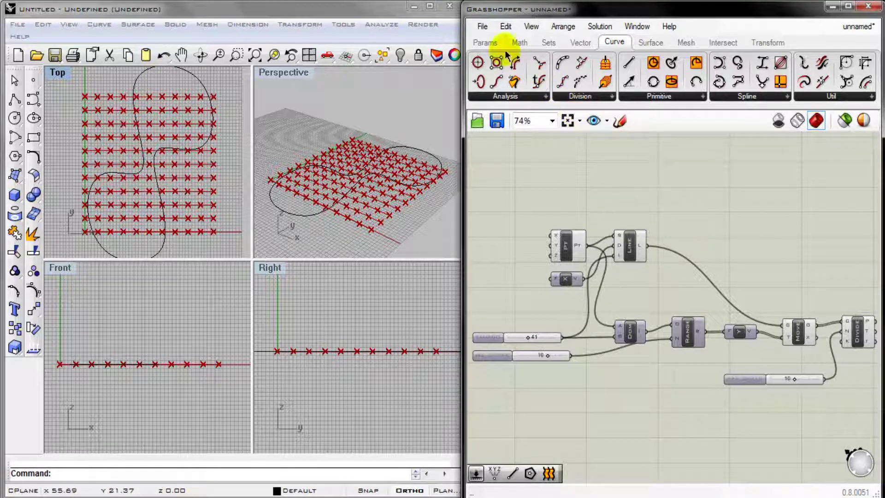
Add a Curve parameter above the Divide component in Grasshopper and reference the closed Rhino curve in it.
left_click(485, 42)
left_click(521, 98)
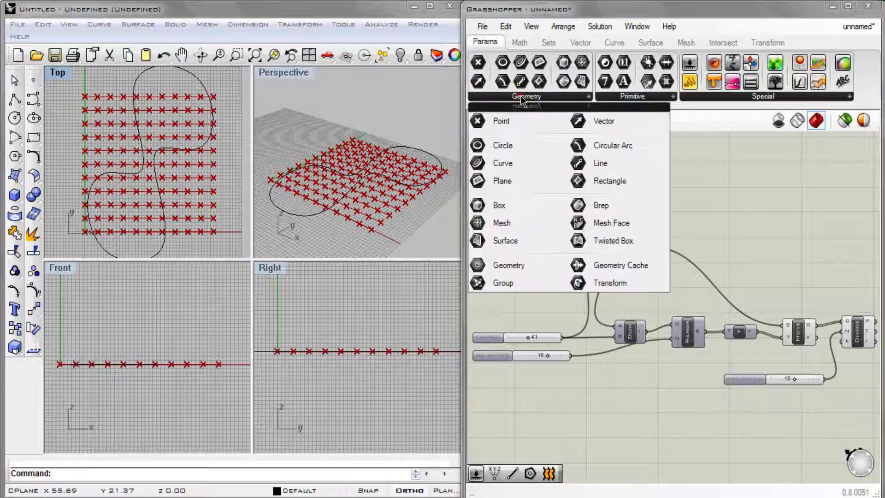
left_click(519, 163)
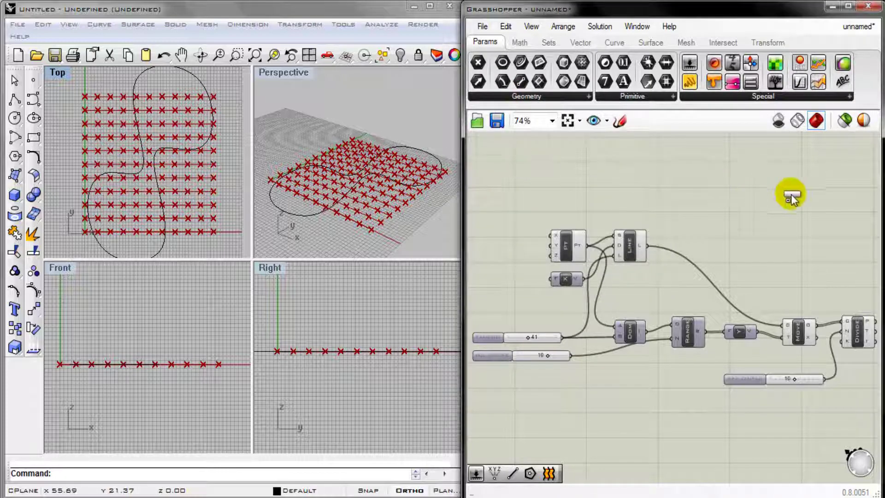
left_click(845, 164)
right_click_drag(845, 223, 626, 243)
left_click_drag(622, 196, 631, 200)
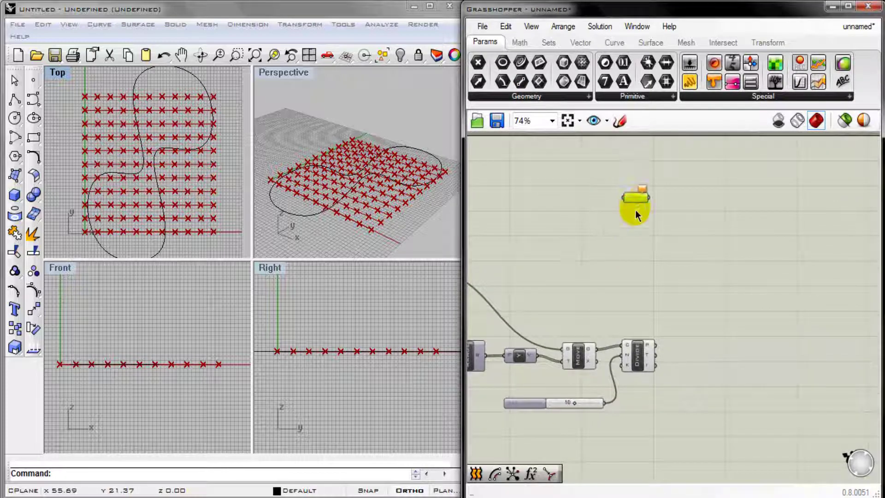
right_click(636, 203)
left_click(676, 369)
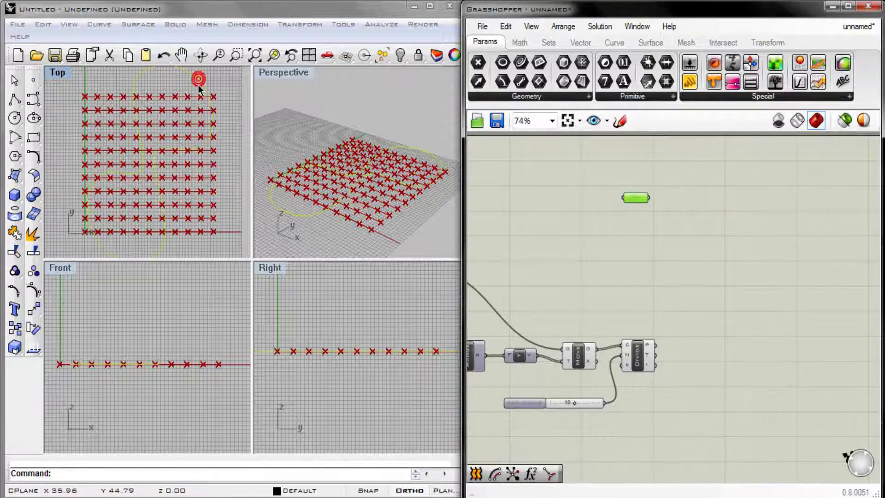
left_click(198, 81)
left_click(625, 235)
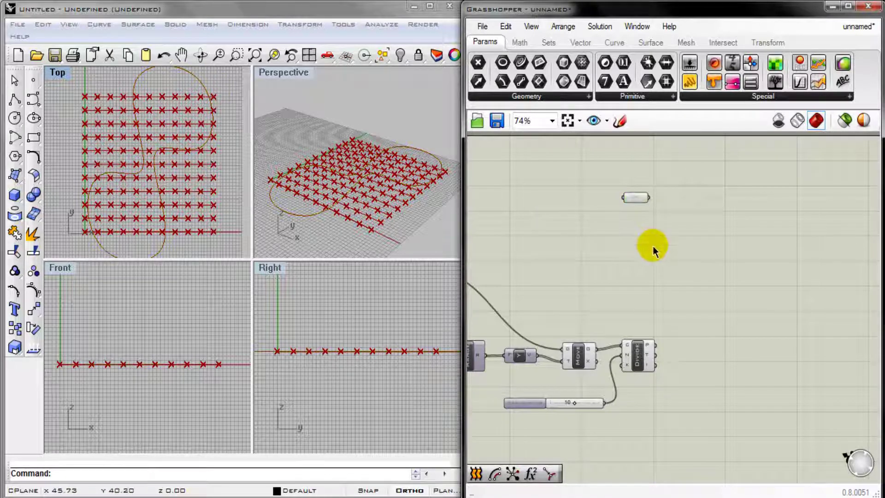
Add a Curve CP component, connecting the referenced curve to its C input and the Divide points to its P input.
left_click(616, 42)
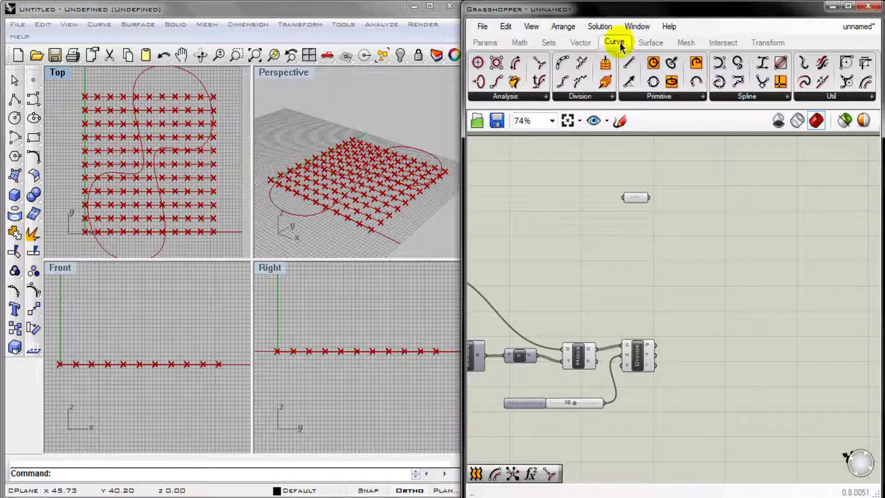
left_click(512, 96)
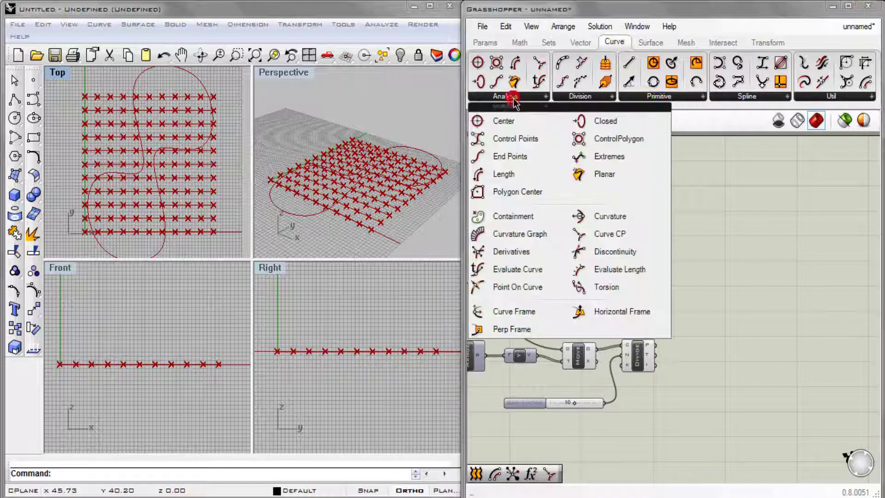
left_click(605, 239)
left_click(758, 279)
scroll(788, 303, "up", 1)
right_click_drag(787, 304, 714, 295)
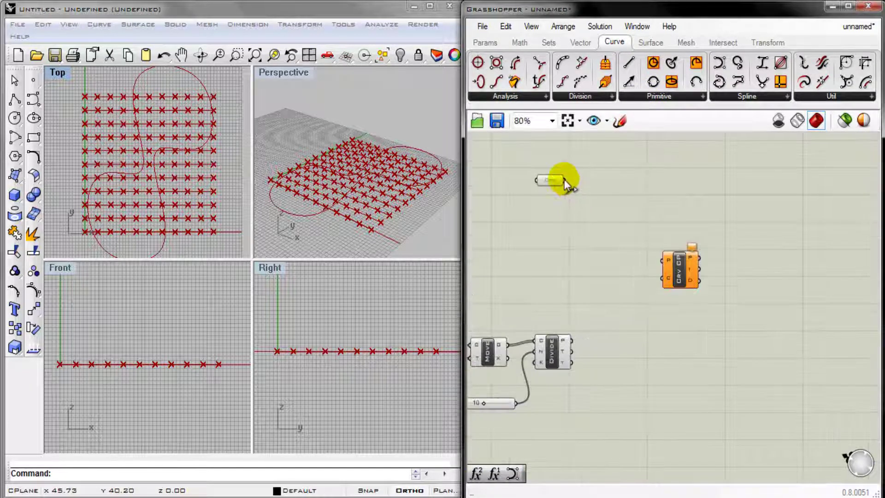
left_click_drag(565, 180, 572, 340)
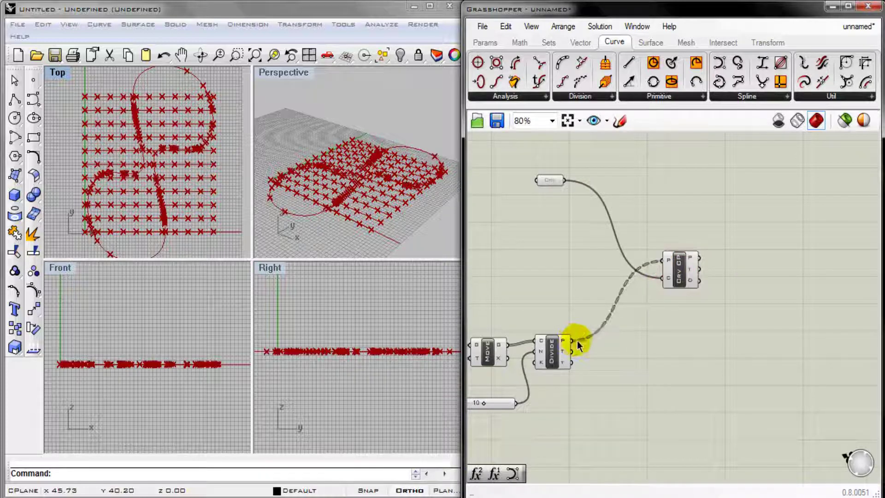
left_click(679, 275)
left_click(686, 341)
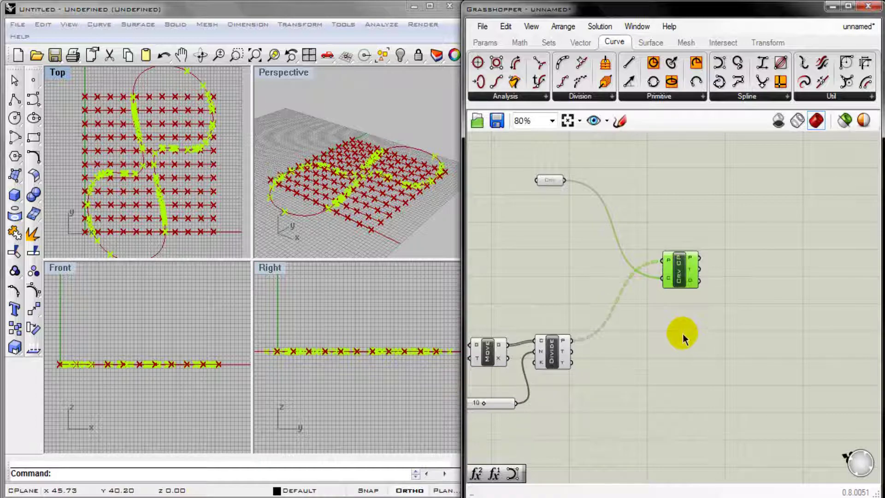
Add an F2 function component after Curve CP and connect the D distance output to its y input.
left_click(520, 43)
left_click(712, 97)
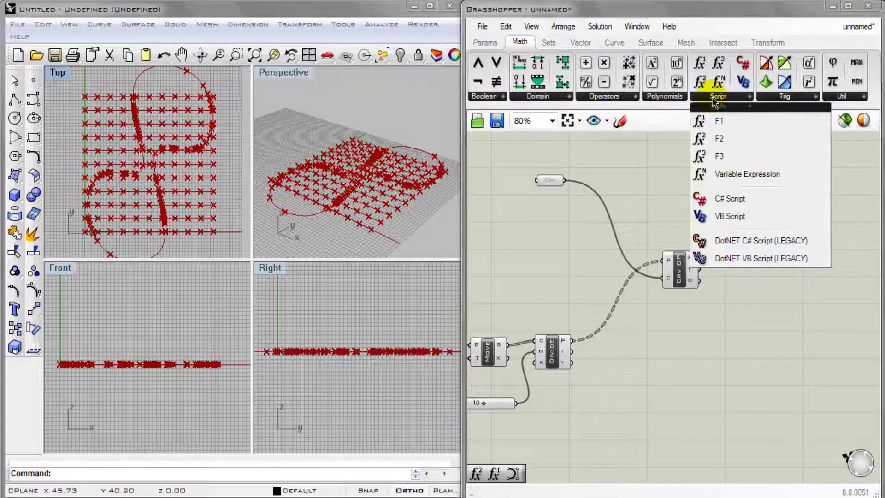
left_click_drag(719, 138, 723, 145)
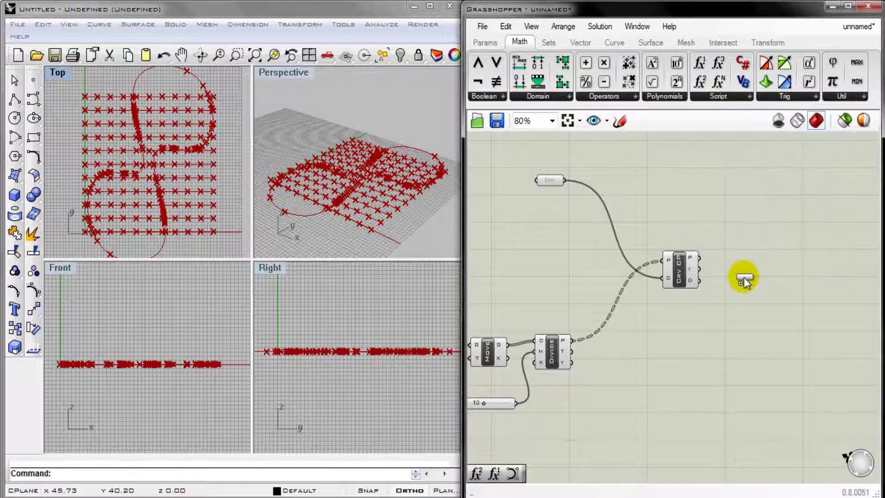
left_click_drag(744, 279, 738, 280)
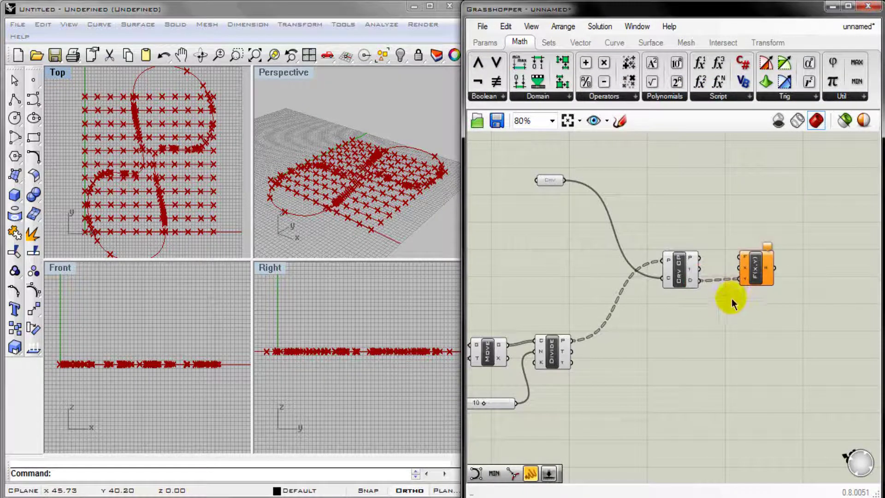
Set the F2 component's function expression to x/y.
right_click(744, 258)
left_click(755, 437)
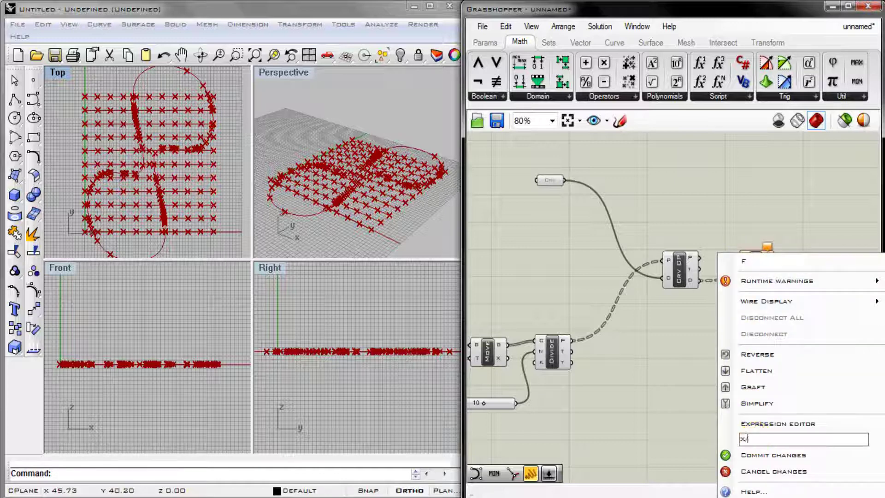
left_click(750, 457)
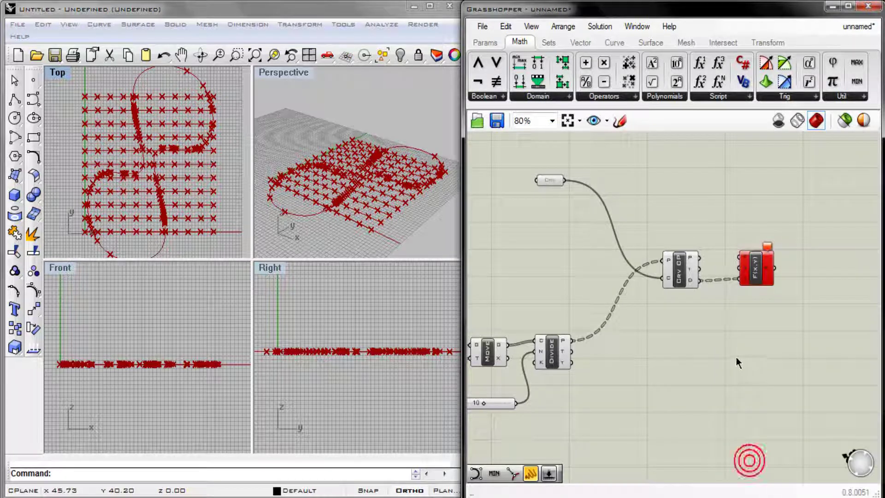
Add a number slider named "AREA DE ATRACCION" with a higher maximum, connect it to the function's x input and set it to 7.750.
double_click(736, 328)
type("slider")
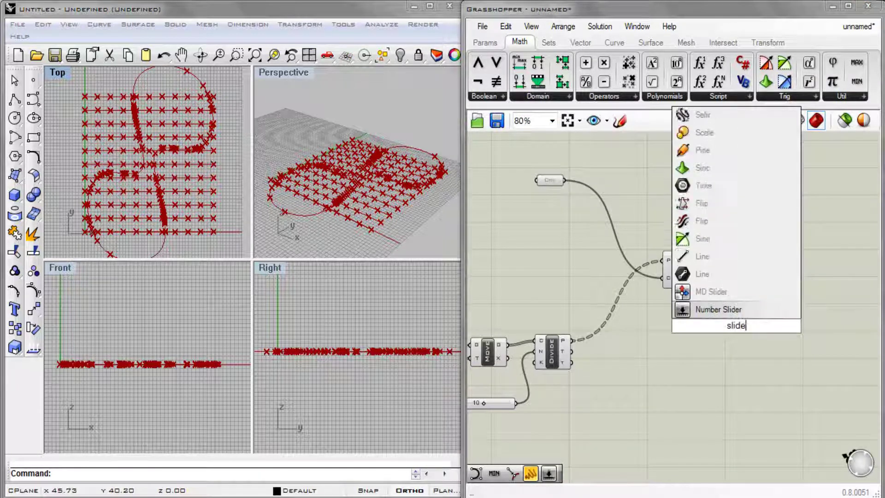
key("Return")
double_click(707, 326)
key("Caps_Lock")
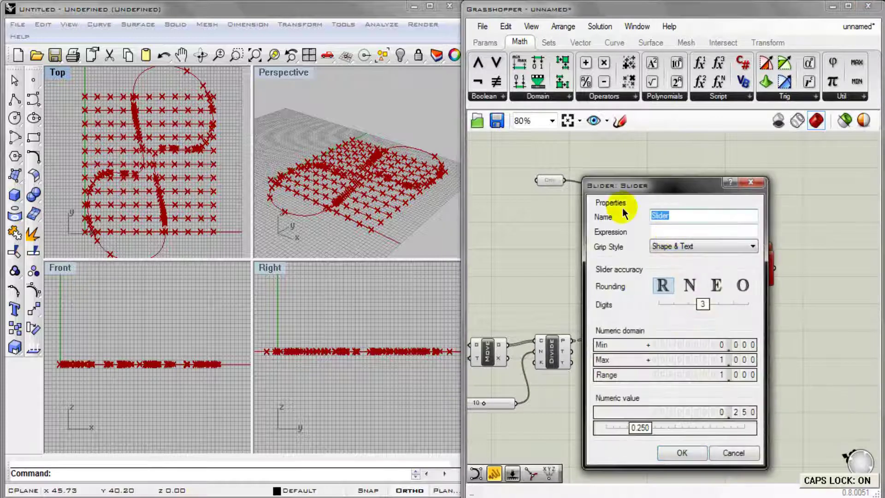
type("AREA DE ATRACCION")
double_click(684, 355)
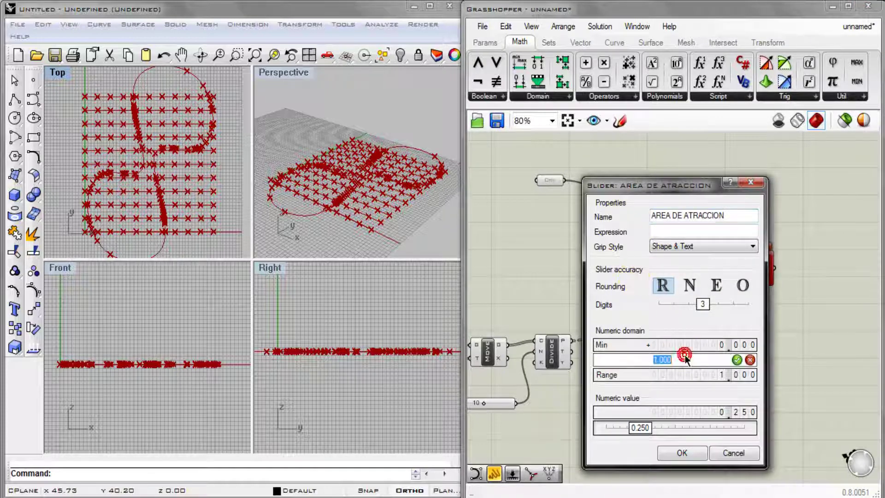
left_click(665, 454)
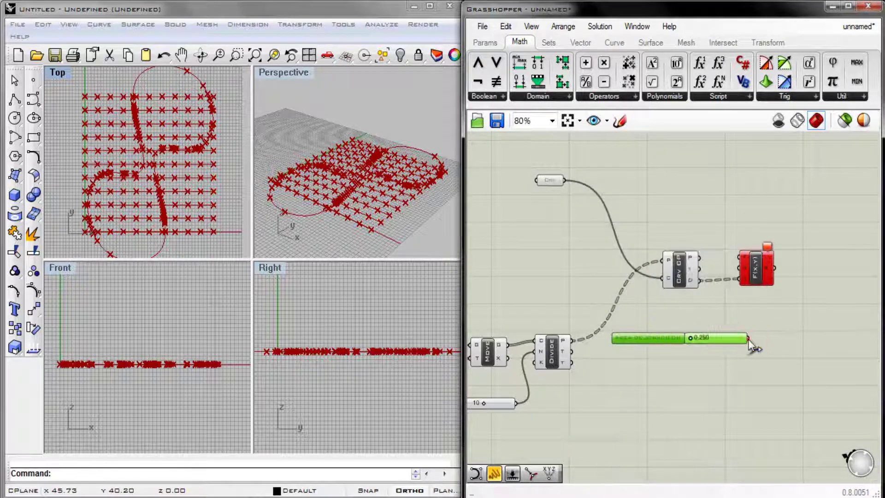
left_click_drag(749, 338, 741, 278)
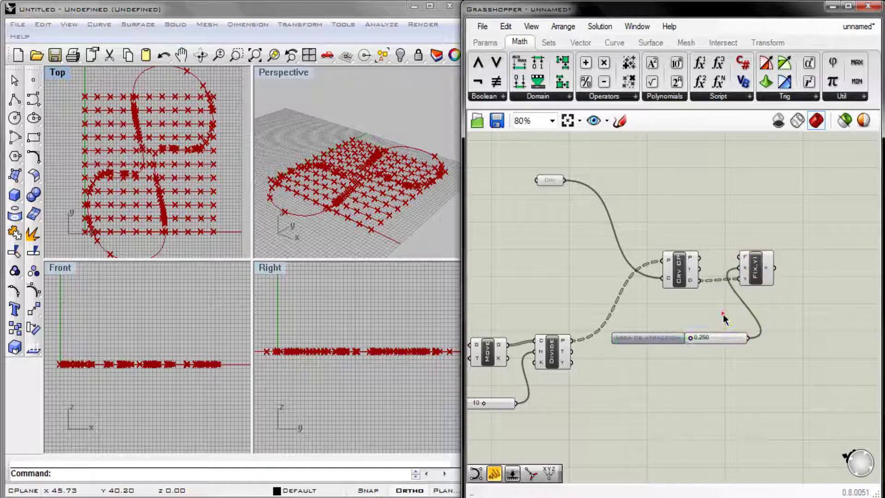
left_click_drag(690, 337, 805, 386)
Add a second F2 function component after the first and connect the first function's result to its x input.
left_click(709, 84)
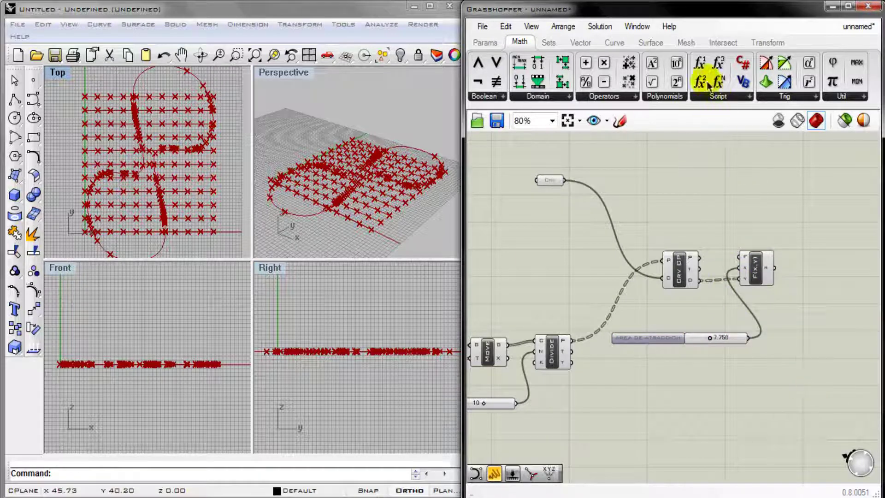
left_click(816, 272)
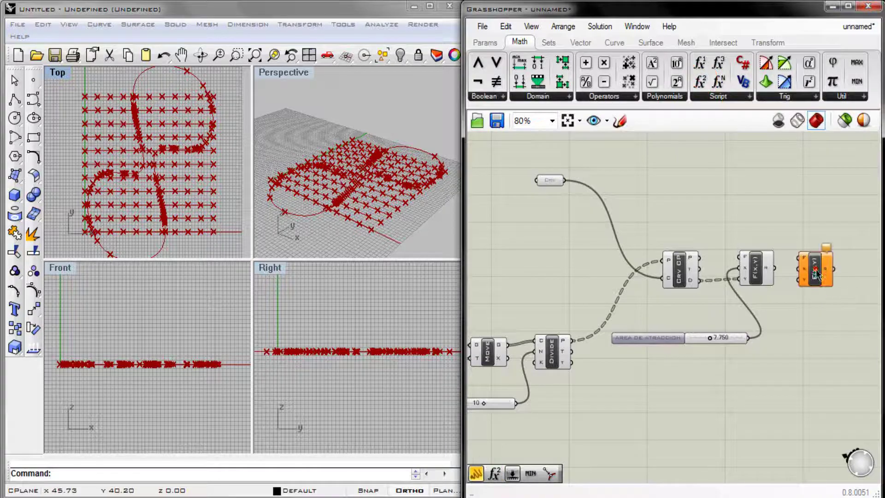
right_click_drag(818, 326, 726, 324)
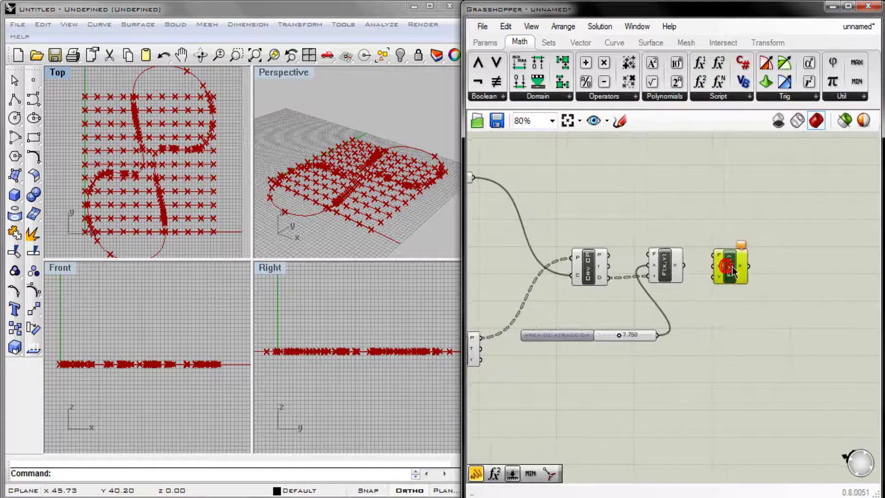
left_click(688, 269)
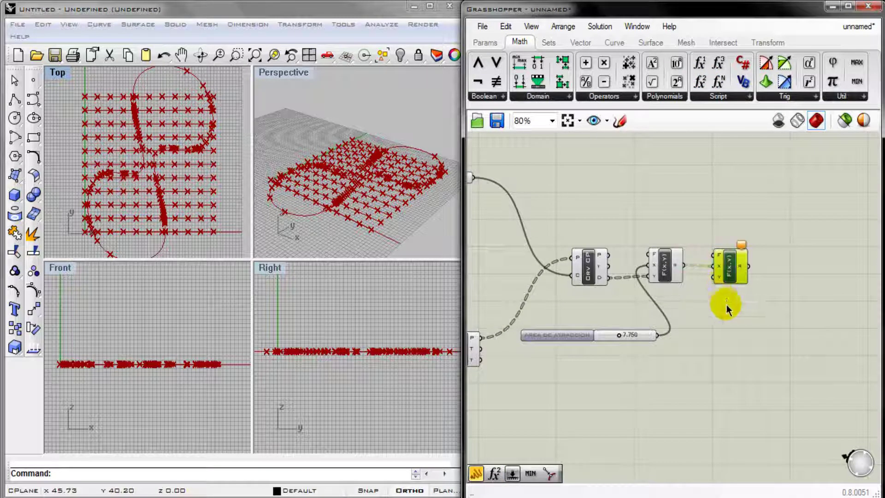
left_click(770, 370)
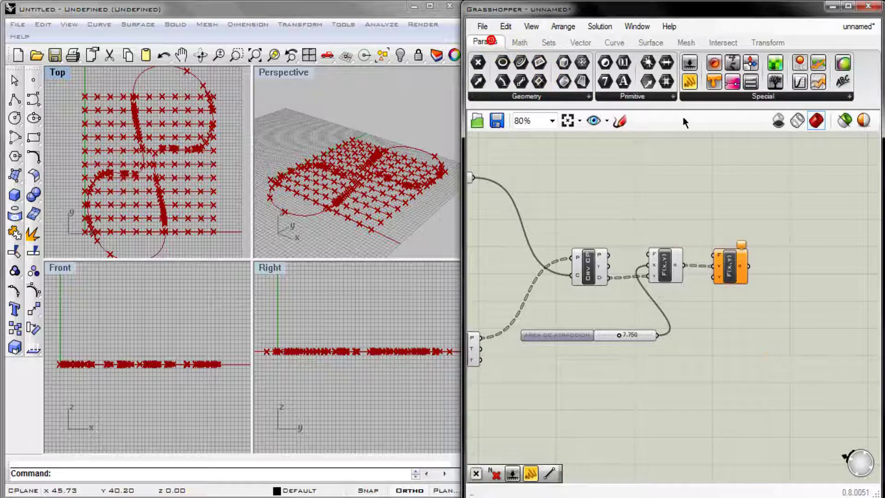
Add a compact panel containing "if(x<y,0,x)" above the functions and connect it to the second function's F input.
left_click_drag(641, 220, 676, 181)
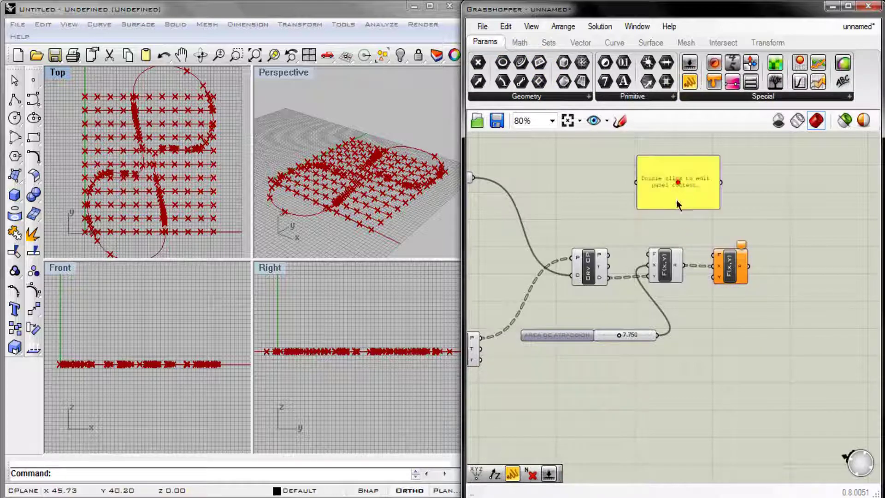
double_click(674, 189)
type("if(x<y,0,x")
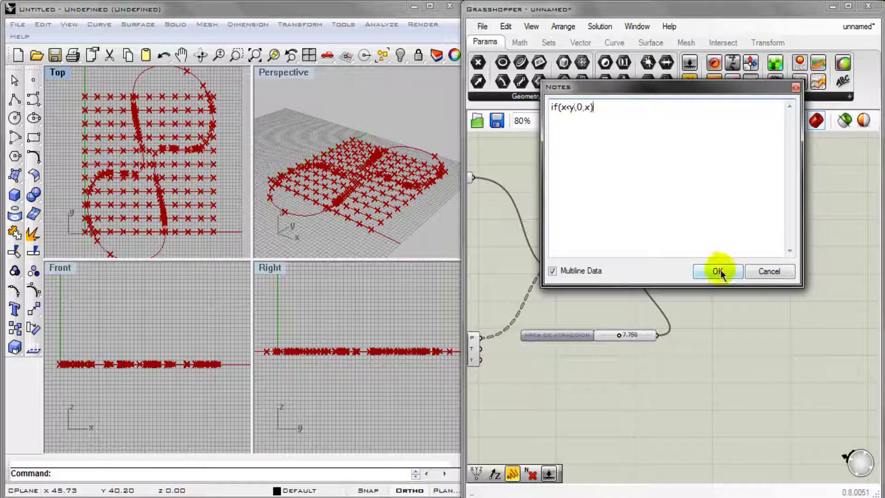
left_click(719, 272)
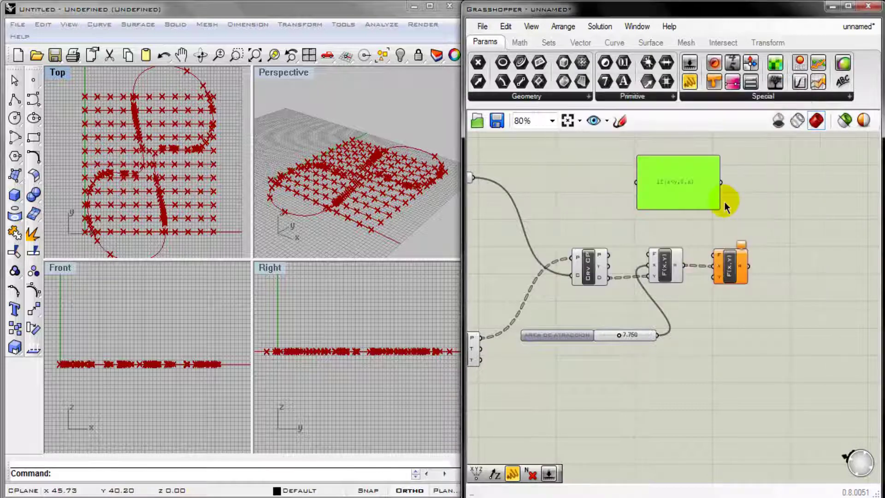
left_click_drag(721, 213, 691, 175)
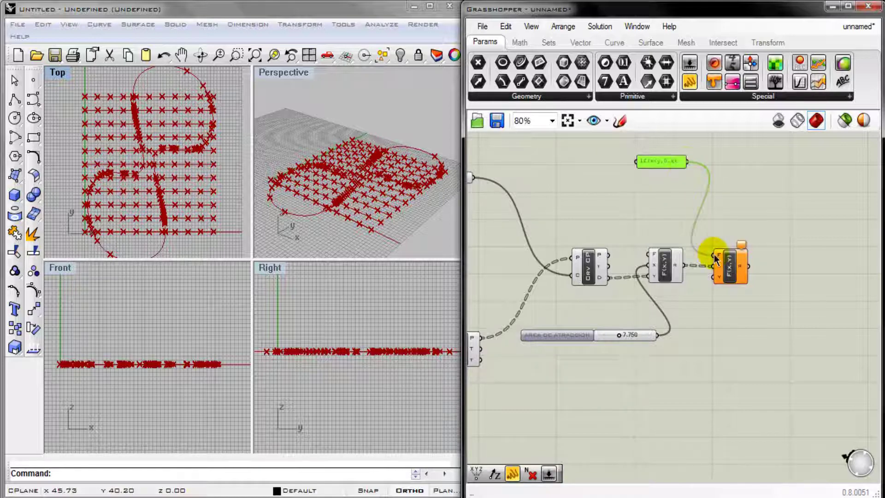
left_click_drag(714, 256, 714, 255)
left_click_drag(674, 165, 678, 232)
Add a number slider named "SEPARACION", connect it to the second function's y input and set it to 0.425.
double_click(723, 331)
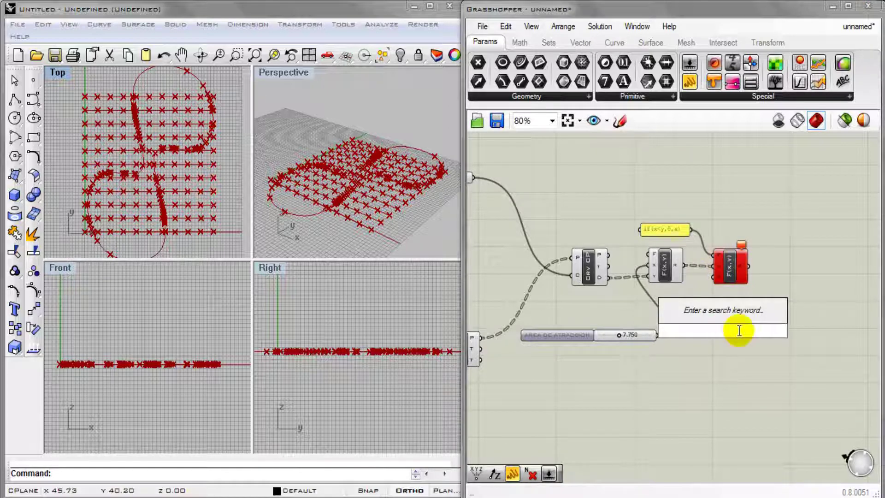
type("slider")
key("Return")
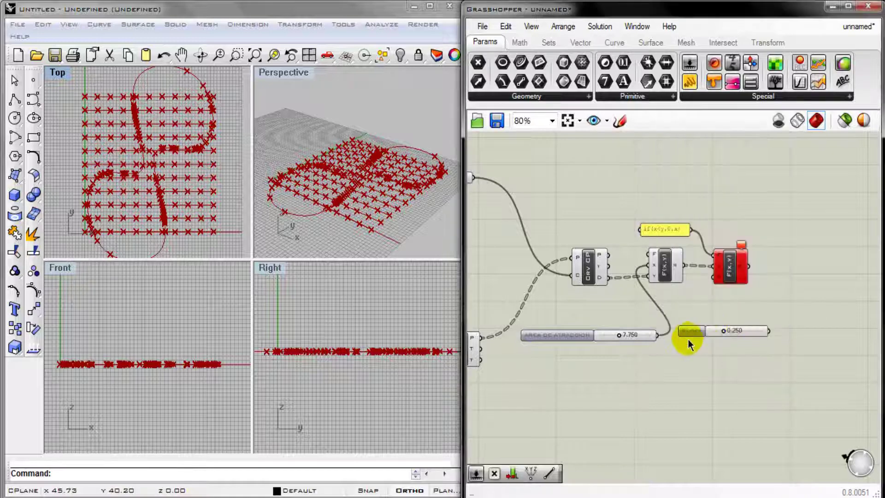
left_click_drag(689, 331, 651, 355)
double_click(652, 355)
left_click_drag(646, 249, 615, 248)
key("Caps_Lock")
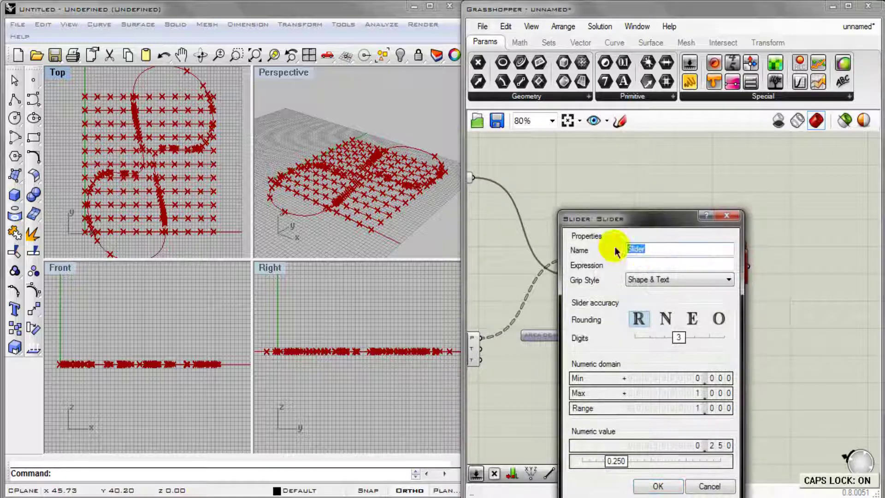
type("SEPARACION")
left_click(658, 486)
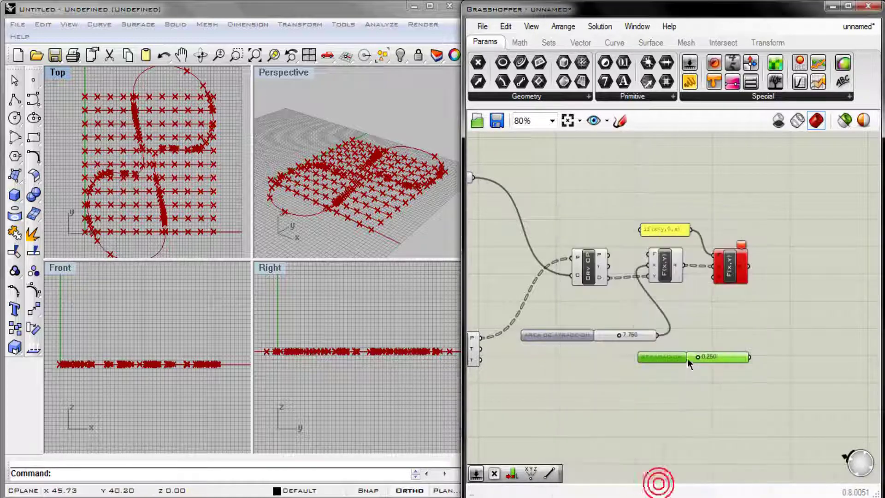
left_click_drag(706, 357, 713, 277)
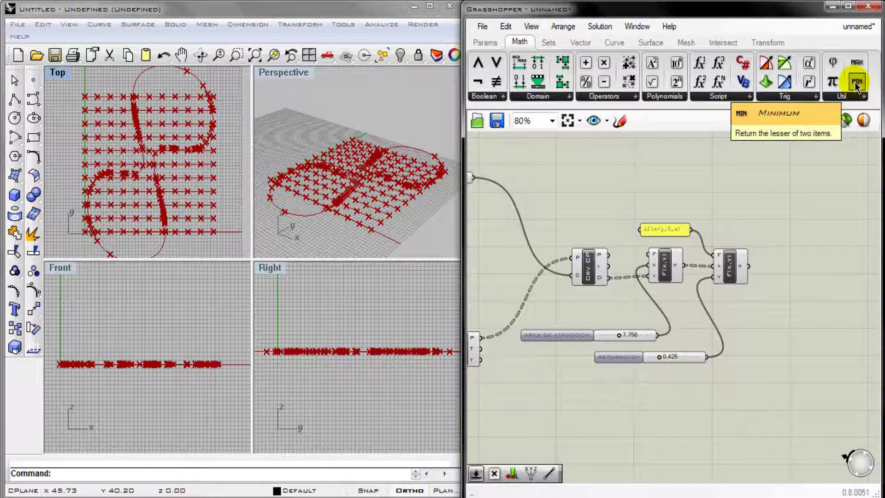
Add a Minimum component with the second function's result in A and a number slider named "INTENSIDAD" in B.
left_click_drag(857, 81, 776, 262)
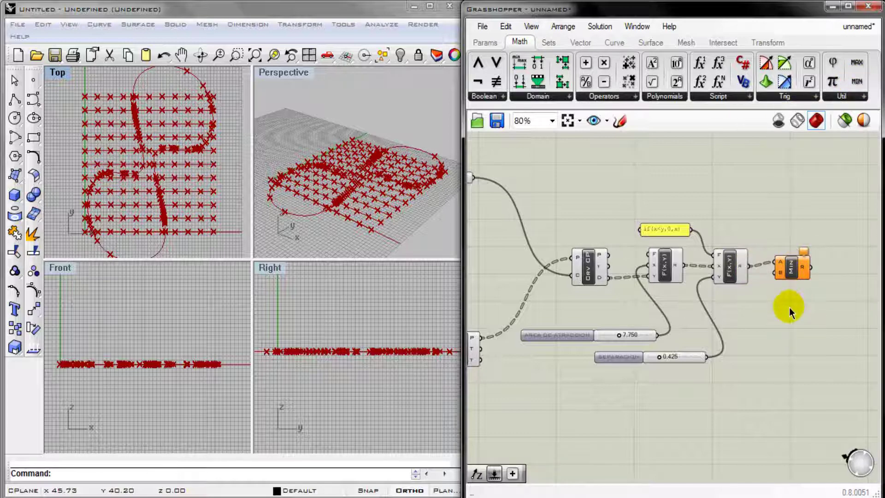
double_click(790, 342)
type("SLIDE")
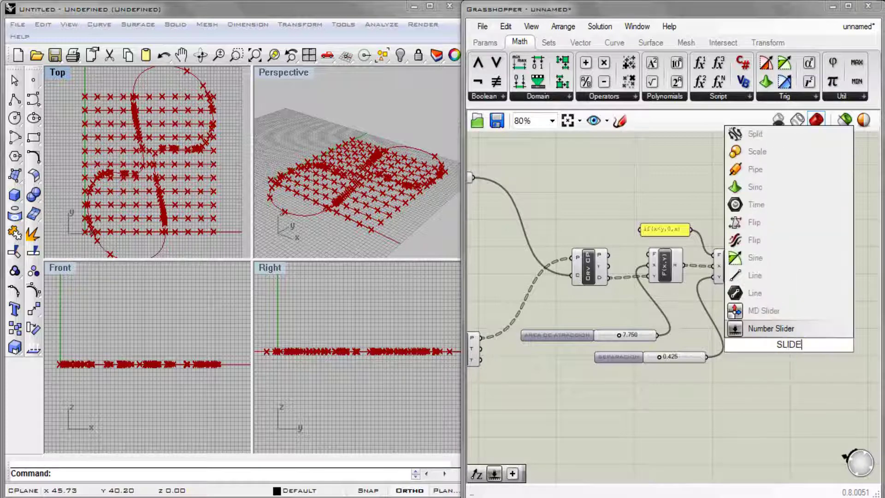
key("Return")
left_click_drag(765, 347, 687, 376)
double_click(687, 376)
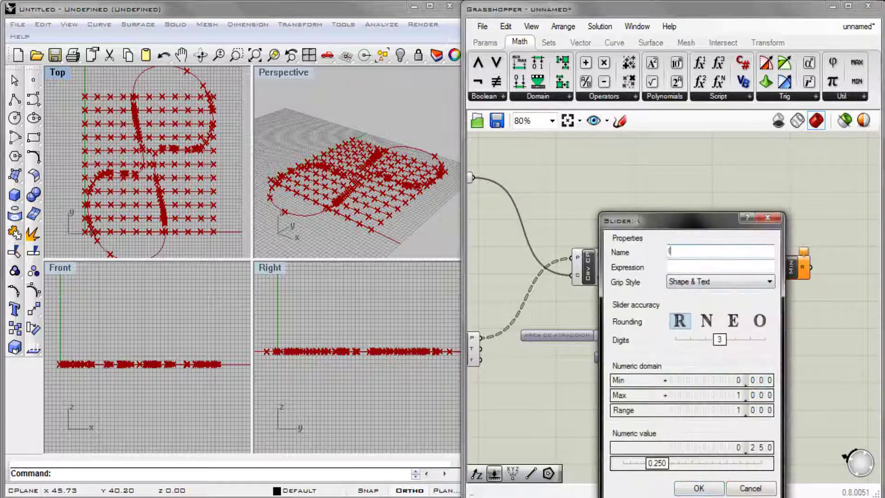
type("INTENSIDAD")
left_click(725, 396)
left_click(705, 485)
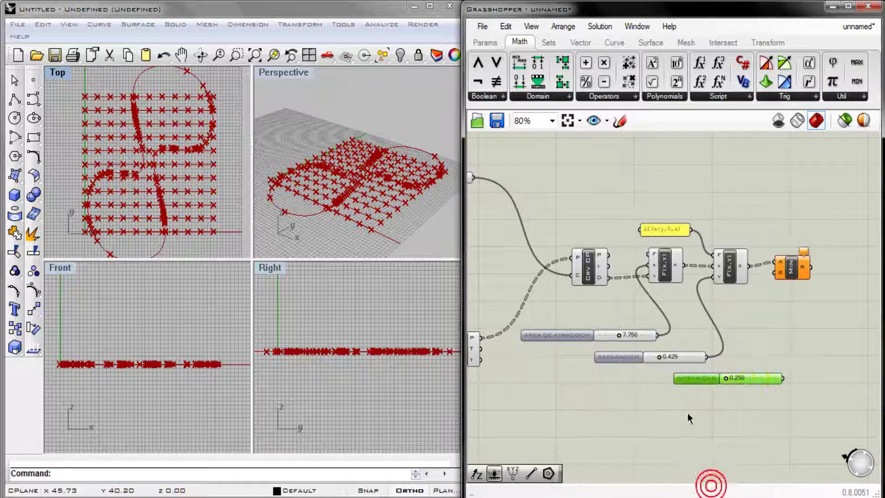
left_click_drag(764, 288, 775, 273)
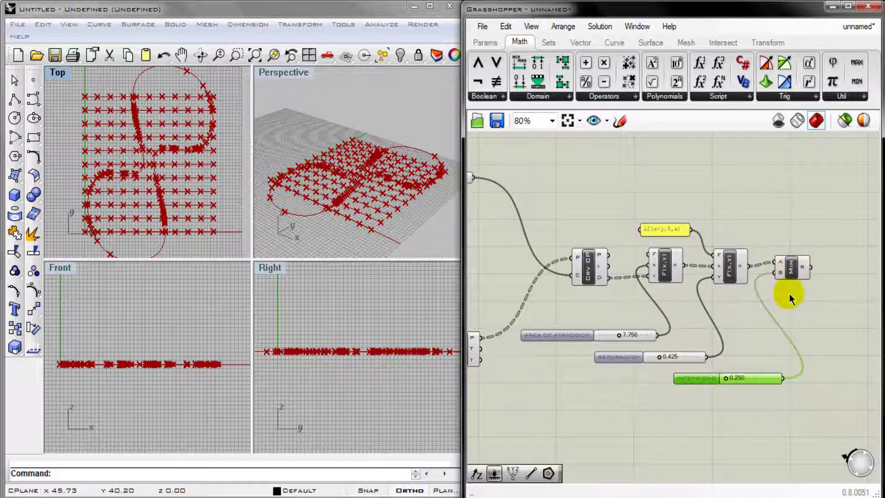
left_click(830, 322)
Add Unit Z and Unit Y vector components after the Minimum component and connect its result to both F inputs.
right_click_drag(859, 389, 790, 384)
left_click(579, 43)
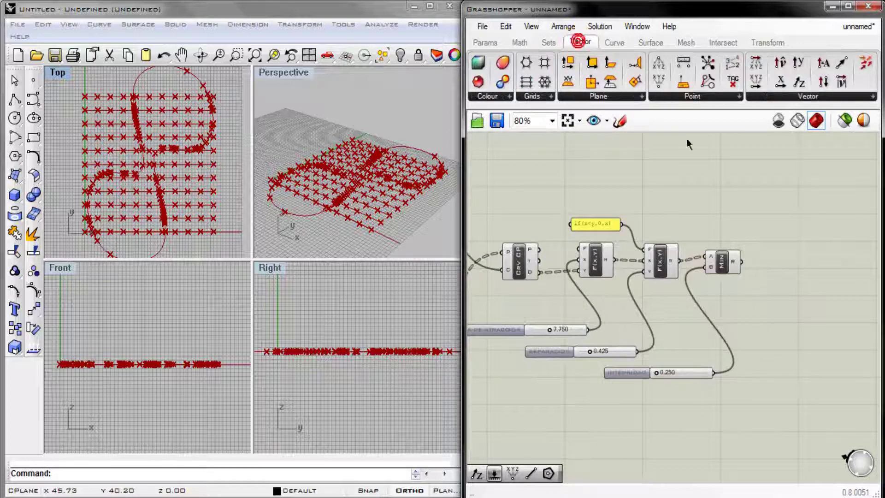
left_click_drag(775, 249, 775, 248)
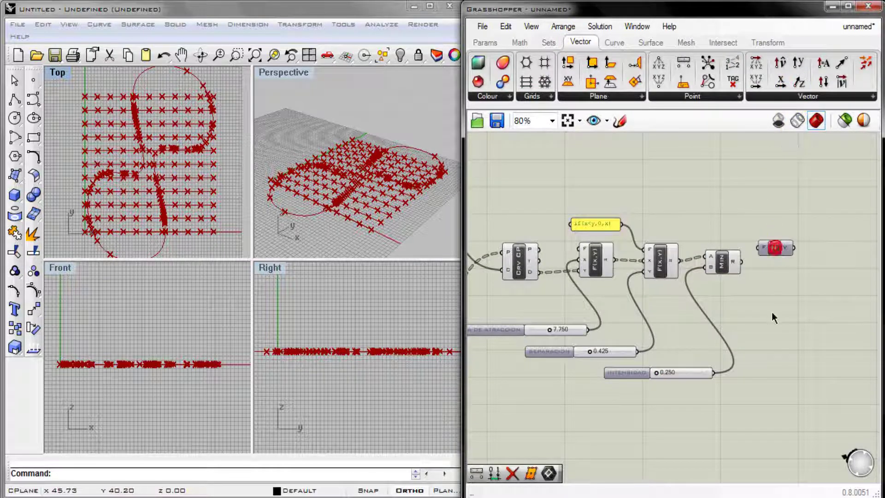
left_click_drag(798, 83, 775, 275)
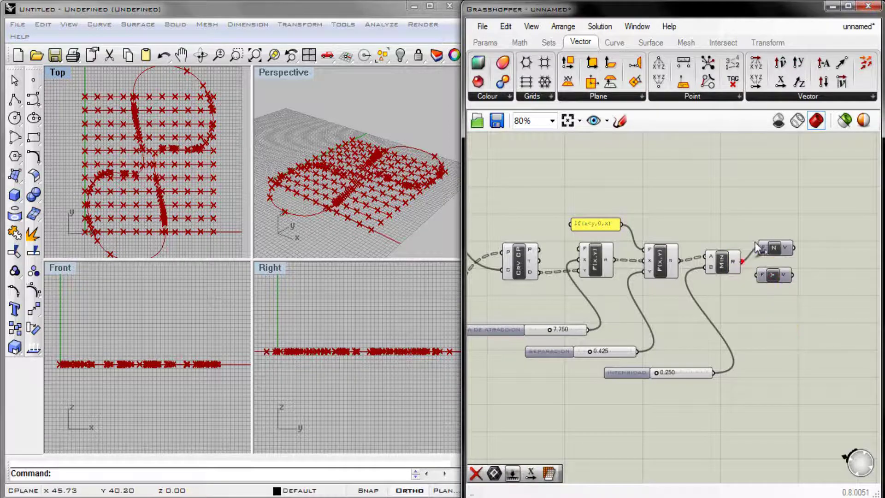
left_click_drag(761, 280, 760, 278)
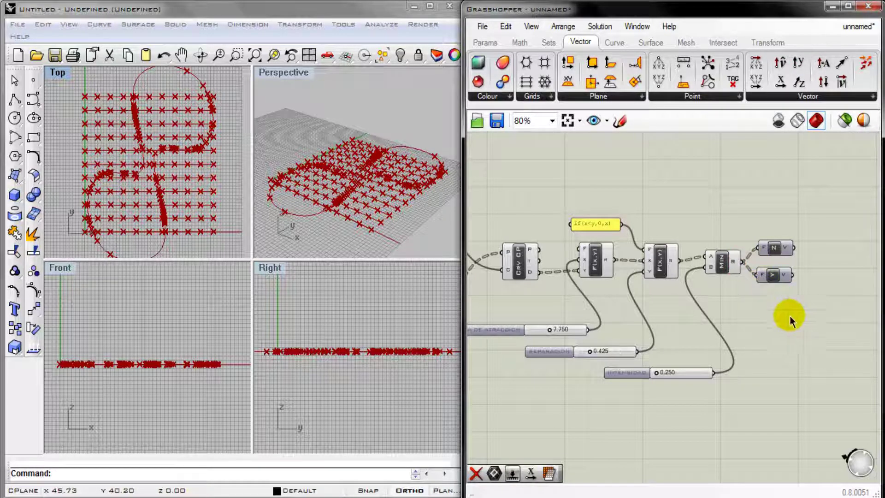
Add an Addition component and connect the Unit Z vector to its A input and the Unit Y vector to B.
left_click(520, 41)
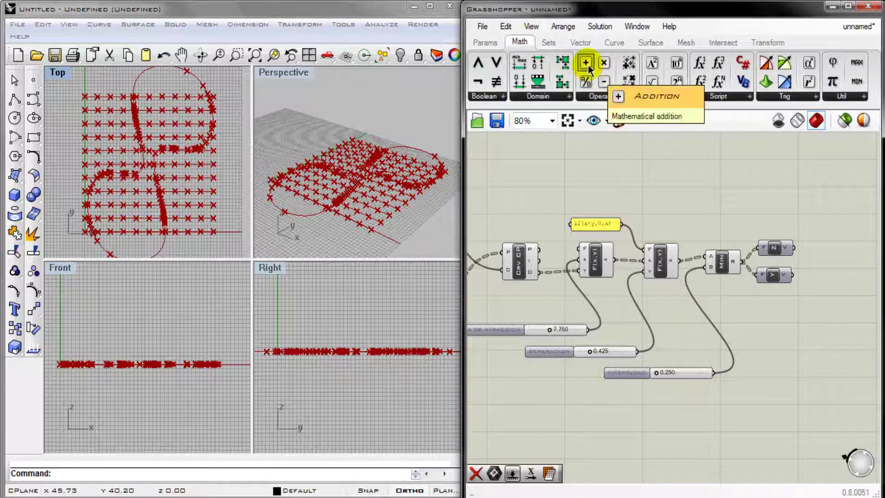
left_click_drag(586, 63, 835, 271)
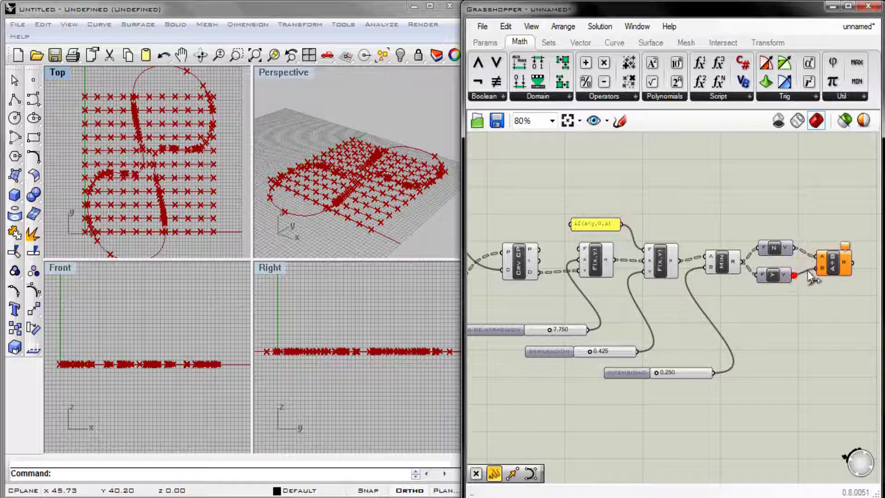
left_click_drag(812, 277, 817, 269)
left_click(826, 300)
left_click(568, 120)
left_click(800, 411)
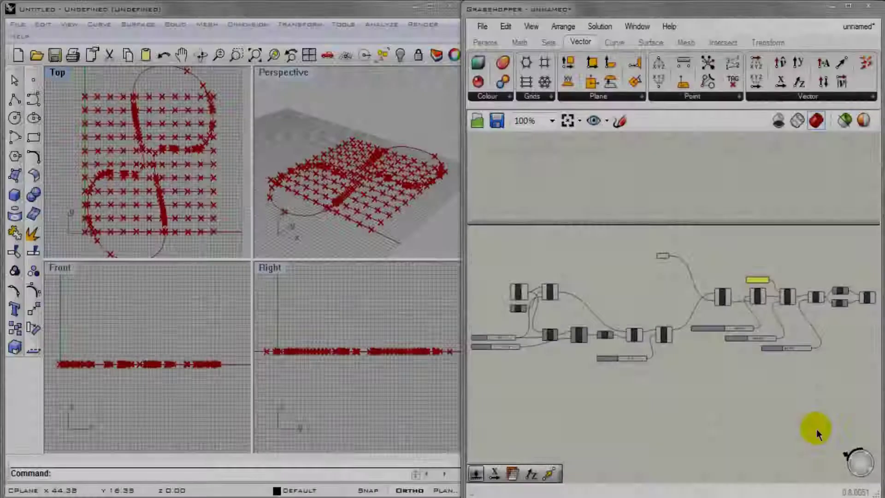
Add a Move component and place it below and beyond the Addition component.
left_click(806, 436)
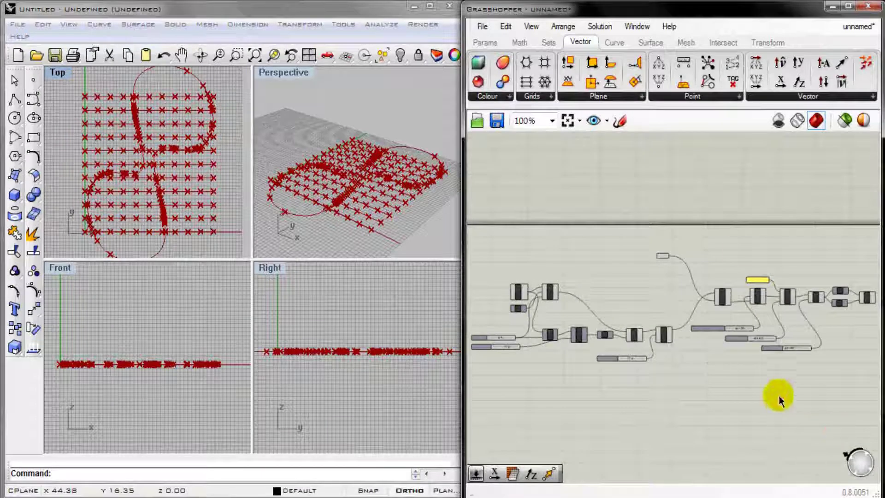
left_click(766, 42)
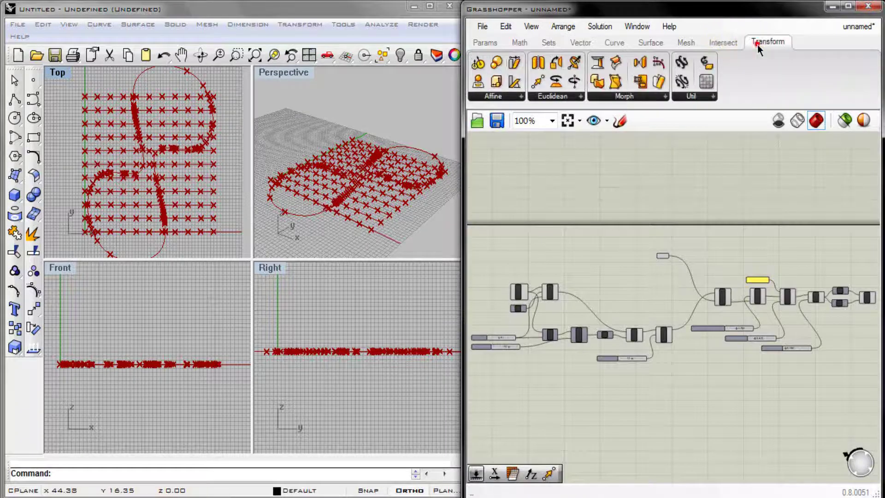
left_click(553, 103)
left_click(539, 135)
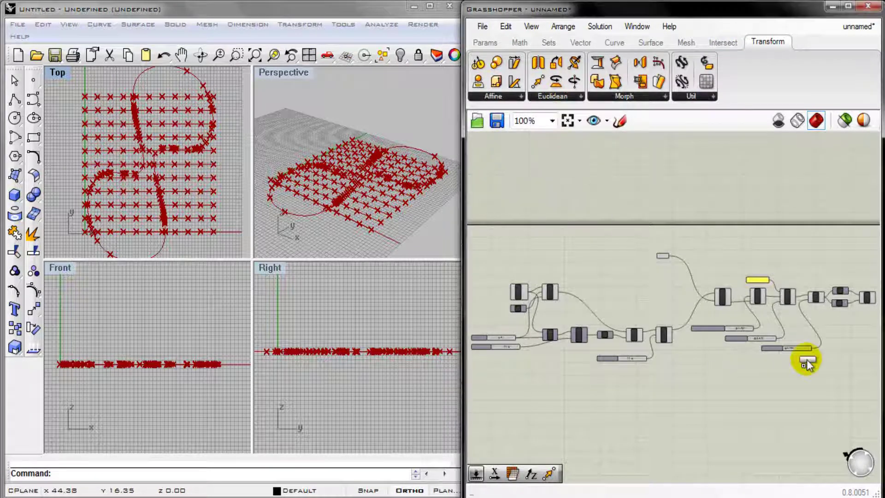
left_click(857, 333)
right_click_drag(853, 381, 657, 388)
scroll(667, 348, "up", 6)
left_click_drag(635, 347, 787, 346)
left_click(765, 398)
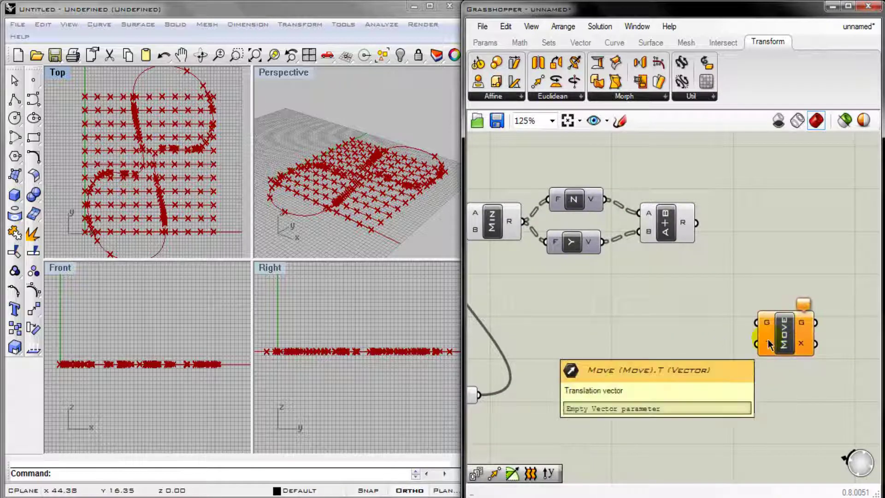
Connect the Addition result to the Move component's T input and the curve division points to its G input.
left_click_drag(696, 226, 760, 333)
scroll(699, 349, "down", 4)
right_click_drag(797, 389, 485, 382)
scroll(768, 348, "up", 4)
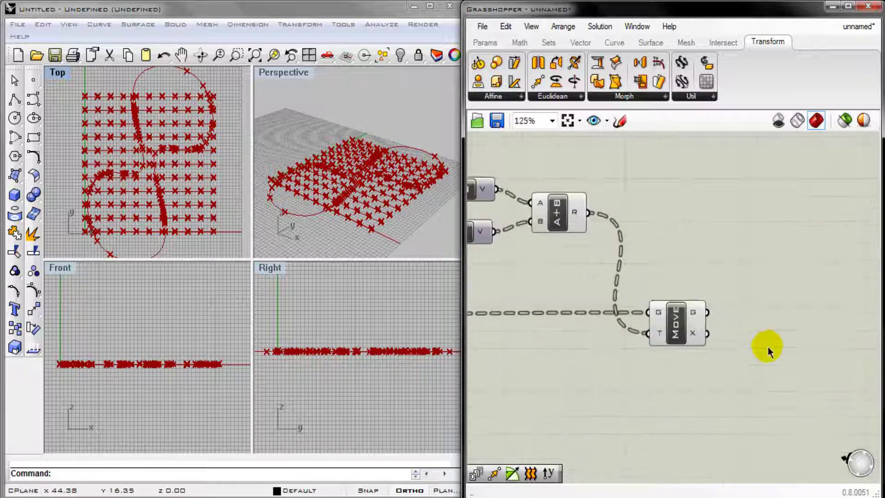
scroll(758, 353, "up", 2)
scroll(724, 375, "down", 2)
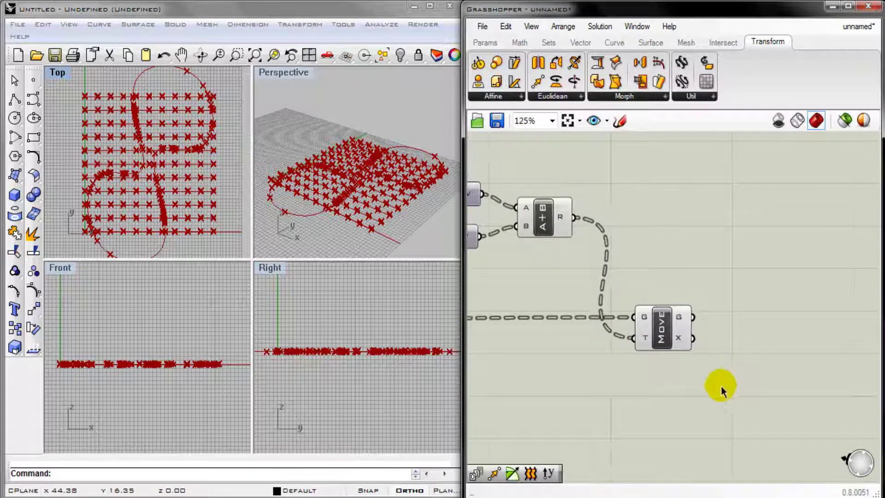
left_click(668, 339)
scroll(675, 367, "down", 2)
left_click(708, 387)
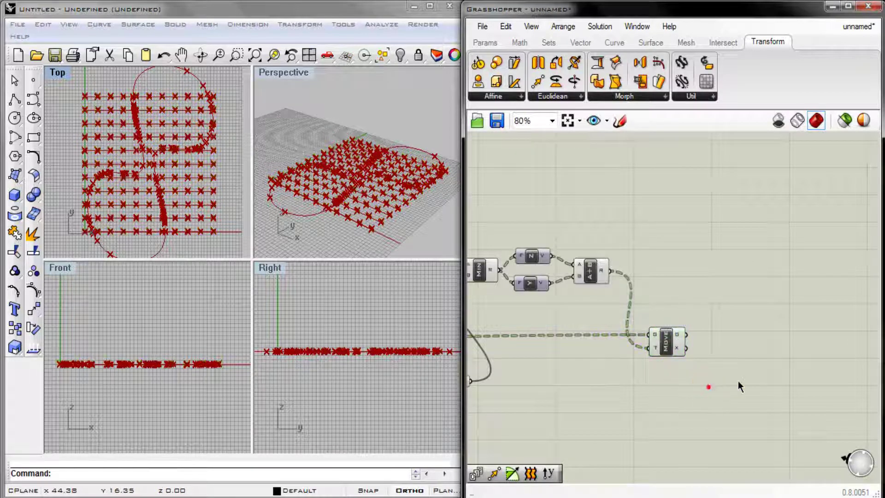
Add a control-point Curve component, duplicate it, and connect the moved geometry to the V inputs of both.
left_click(614, 42)
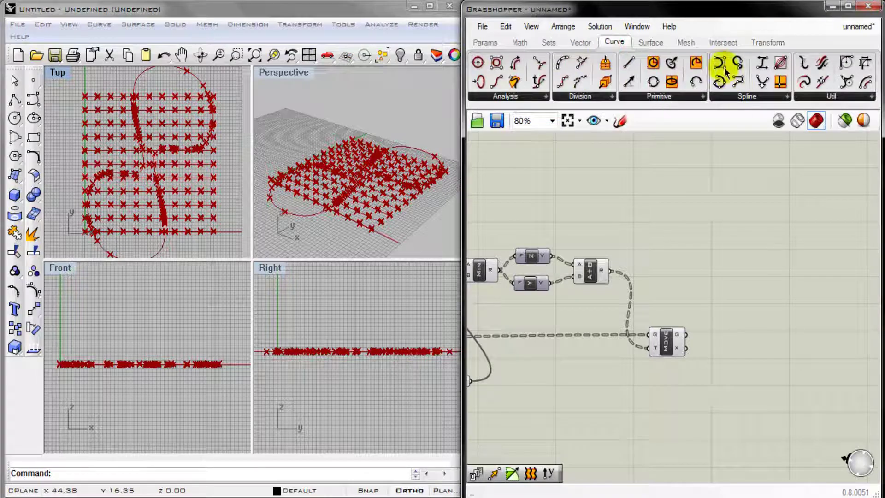
left_click_drag(722, 64, 736, 366)
left_click(731, 310)
key("ctrl+c")
key("ctrl+v")
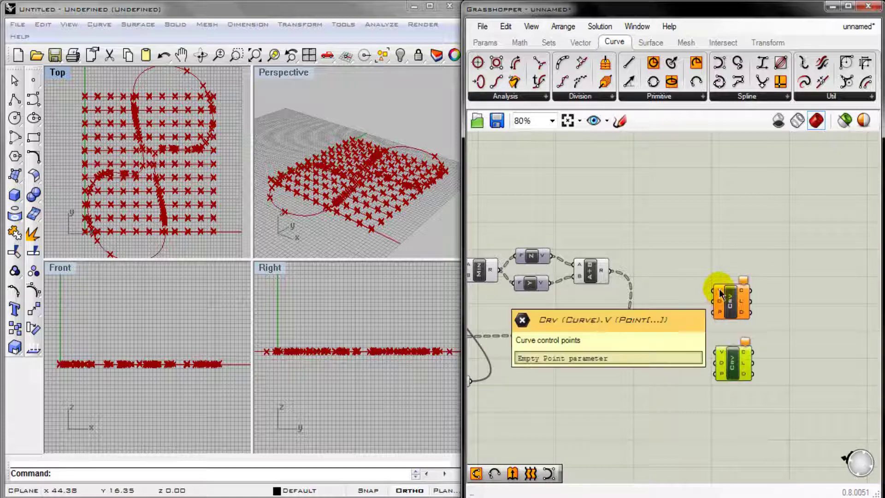
left_click_drag(714, 291, 715, 353)
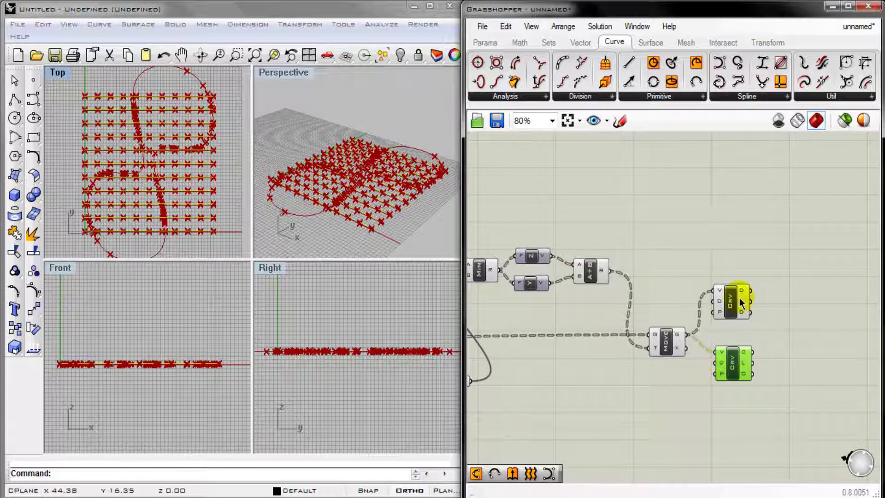
left_click(776, 358)
Add an Extrude component and connect the curve outputs of both Curve components to its B input.
right_click_drag(802, 365, 760, 359)
left_click(651, 42)
left_click(649, 96)
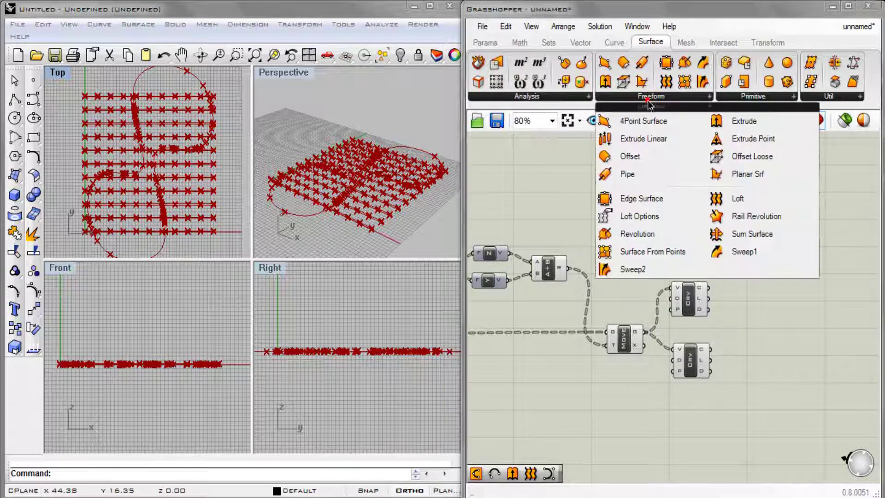
left_click_drag(717, 123, 766, 327)
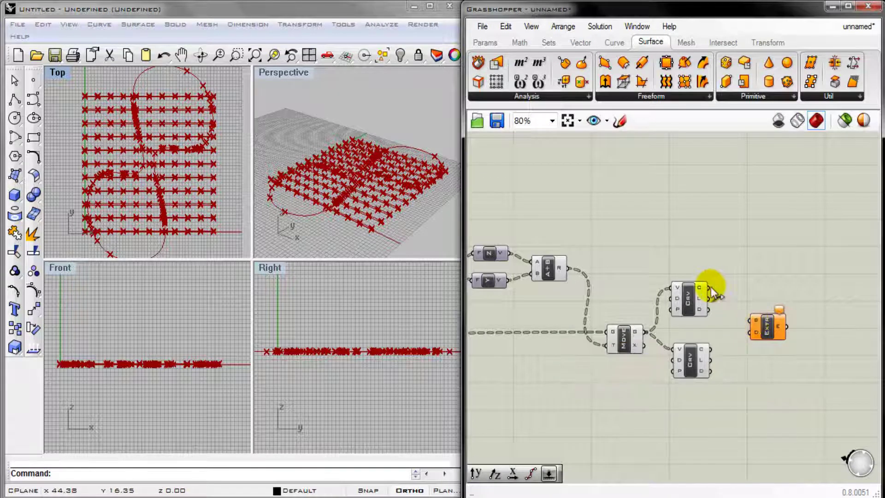
left_click_drag(710, 288, 750, 320)
left_click_drag(711, 349, 751, 330)
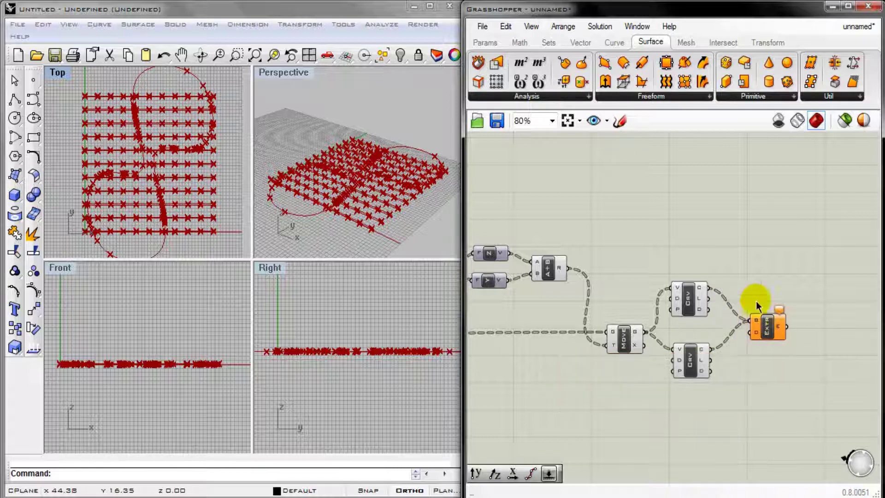
Add a Unit Y vector below the curves and connect it to the Extrude component's D input.
left_click(580, 43)
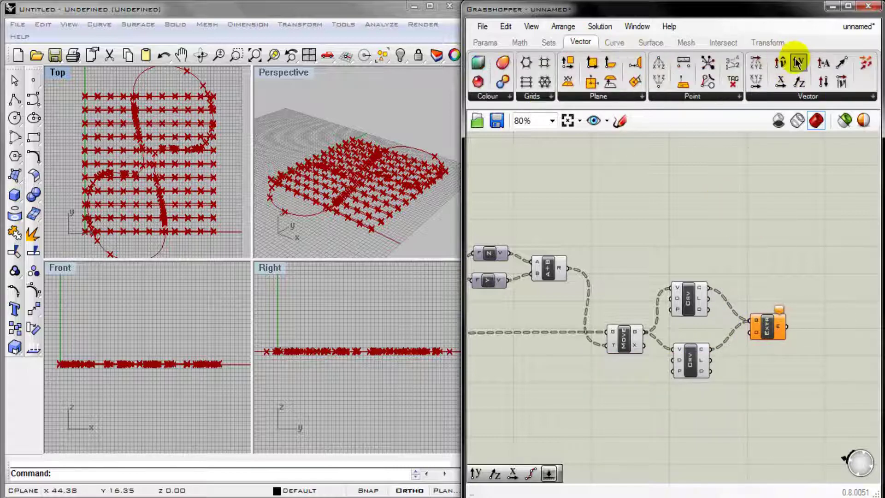
left_click_drag(733, 386, 750, 332)
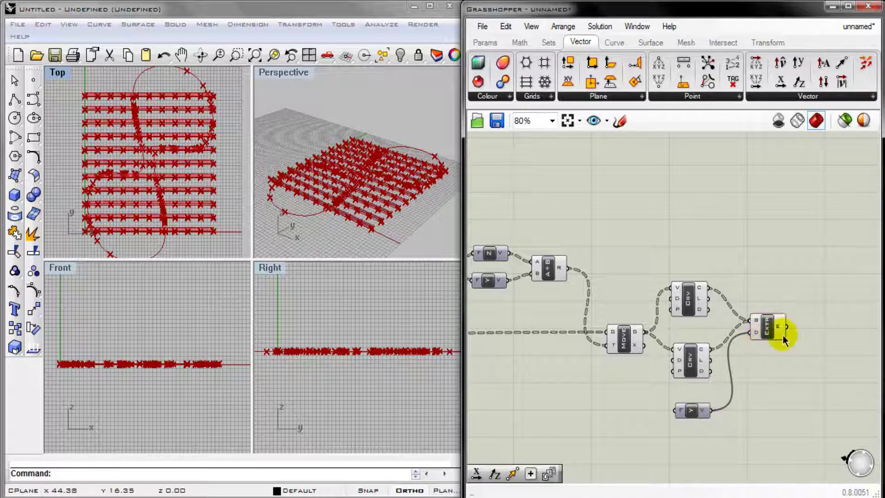
left_click(768, 330)
left_click(768, 375)
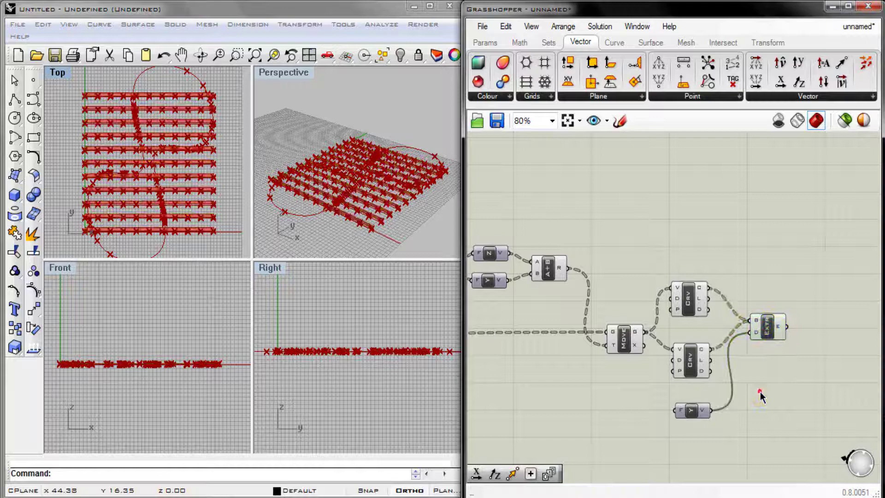
Add a number slider beside the lower Unit Y vector and name it ANCHO DE CINTAS.
double_click(609, 422)
type("SLIDER")
key("Return")
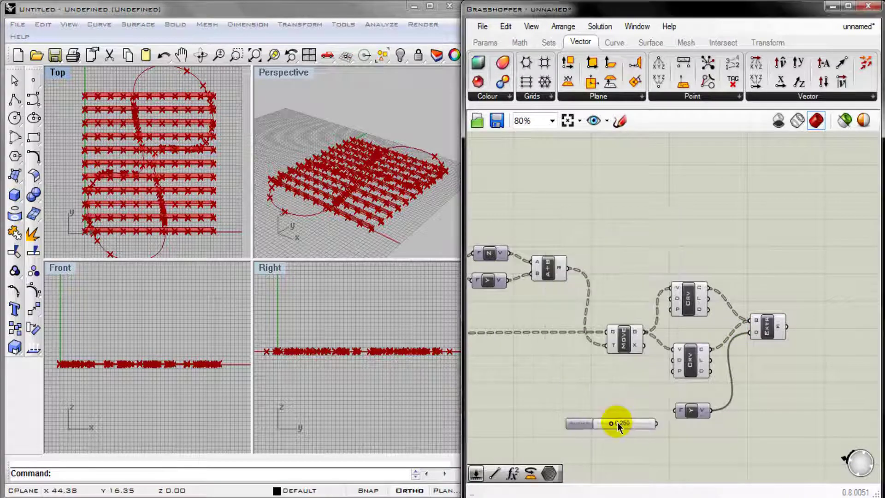
double_click(581, 424)
type("ANCHO DE CINTAS")
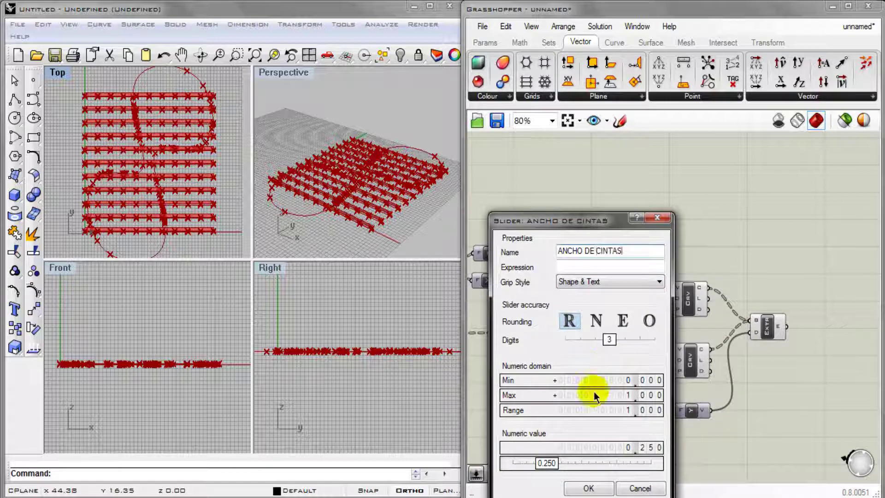
left_click(588, 488)
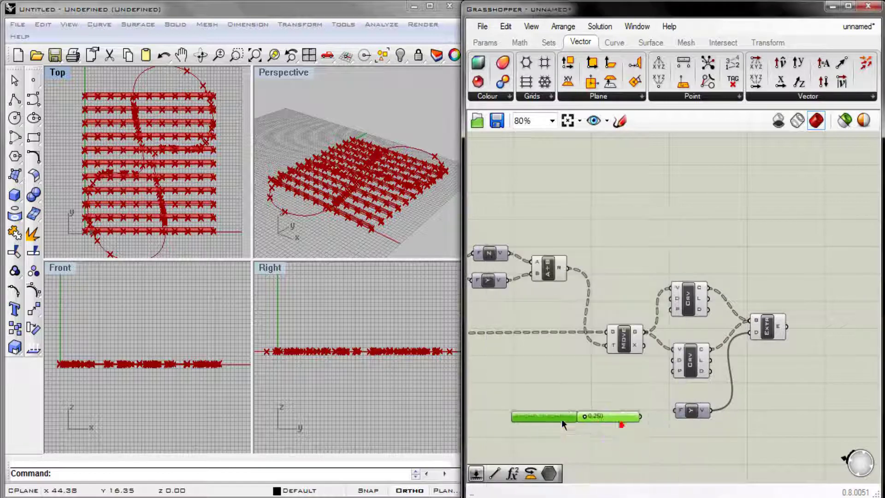
Connect the ANCHO DE CINTAS slider to the Unit Y vector's F input and set it to 2.938.
left_click_drag(672, 419, 674, 414)
left_click(584, 417)
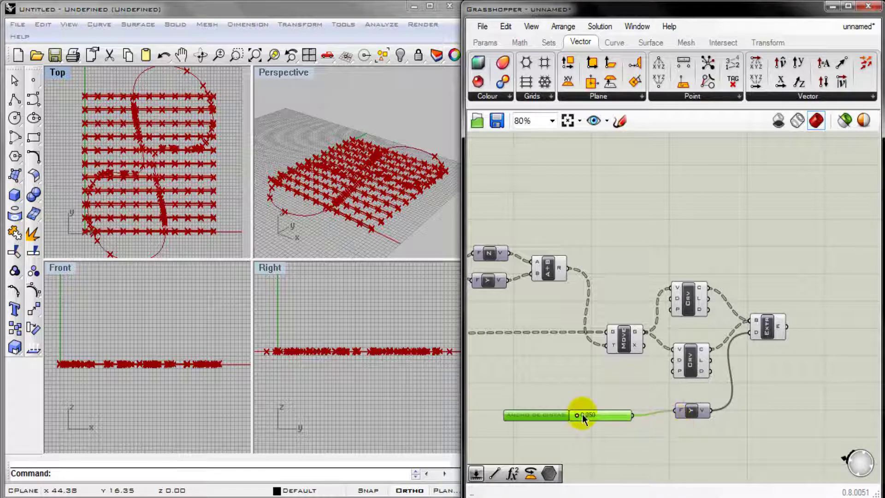
left_click_drag(588, 417, 605, 417)
left_click(778, 418)
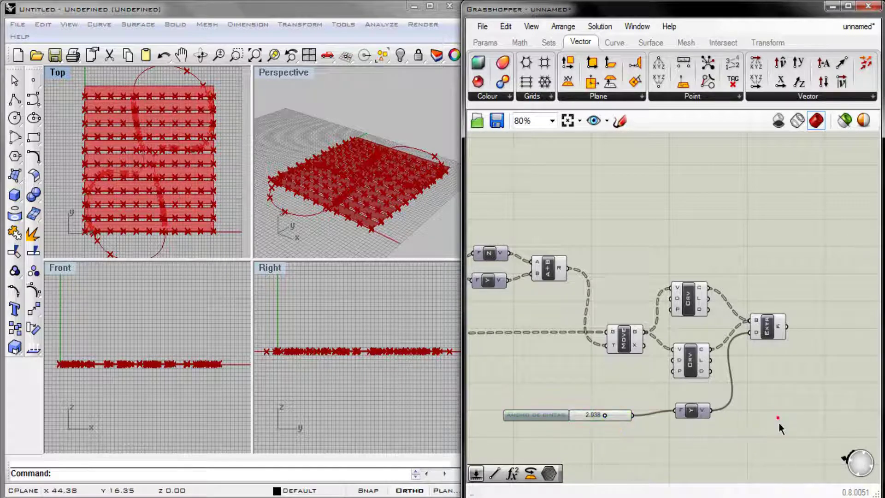
left_click(568, 121)
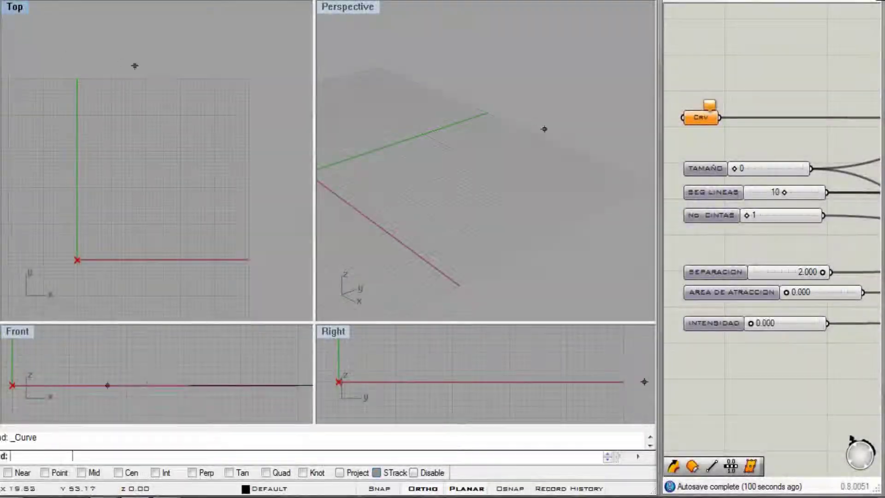
Draw a closed, elongated degree-3 control-point curve in the Top view, running from the red X axis up past the grid's far edge.
left_click(110, 163)
left_click(109, 115)
left_click(158, 115)
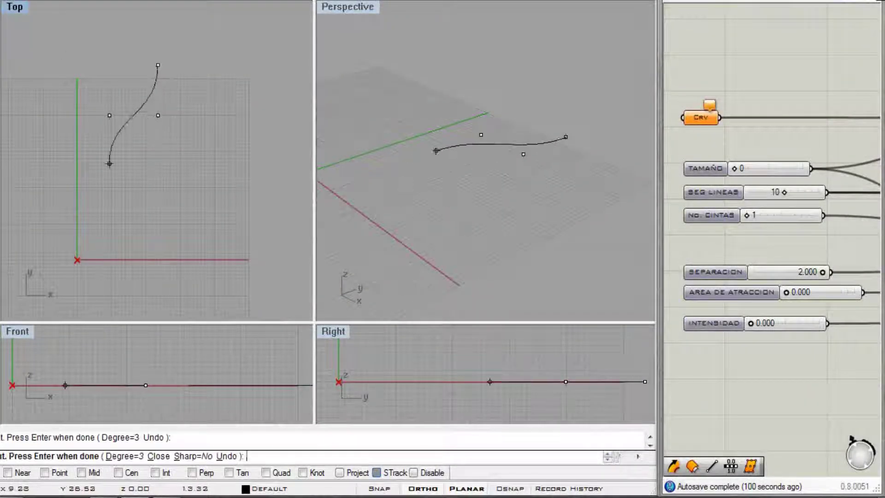
left_click(109, 201)
left_click(110, 267)
left_click(197, 267)
left_click(196, 142)
left_click(197, 53)
type("C")
key("Return")
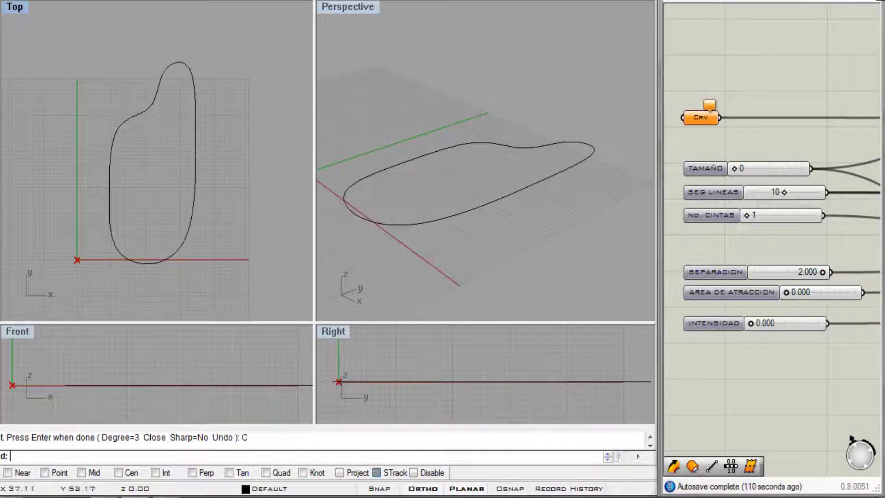
Reference the closed Rhino curve in the Crv parameter and clear the selection.
right_click(710, 116)
left_click(780, 358)
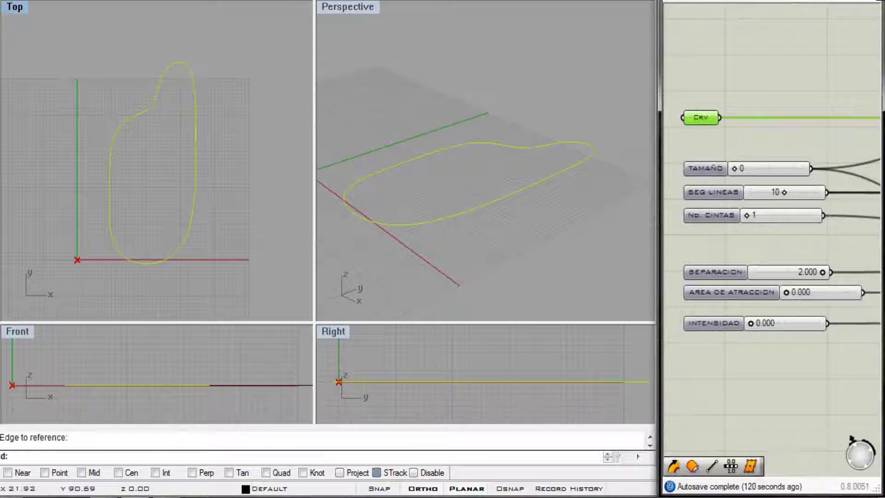
key("Escape")
Set TAMAÑO to 51, No. CINTAS to 10, SEPARACION to 1.540, AREA DE ATRACCION to 6.000 and INTENSIDAD to 1.900.
left_click_drag(736, 169, 769, 168)
left_click_drag(757, 215, 790, 215)
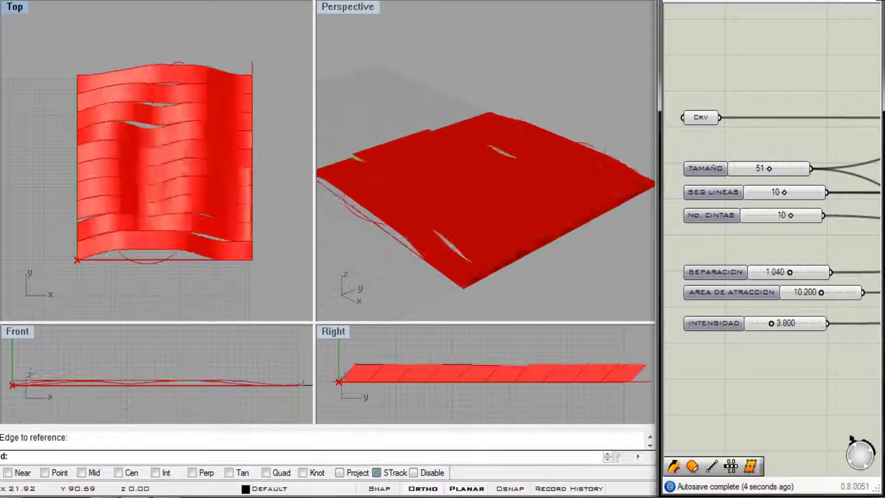
mouse_move(771, 323)
left_mouse_down()
mouse_move(823, 323)
mouse_move(763, 323)
left_mouse_up()
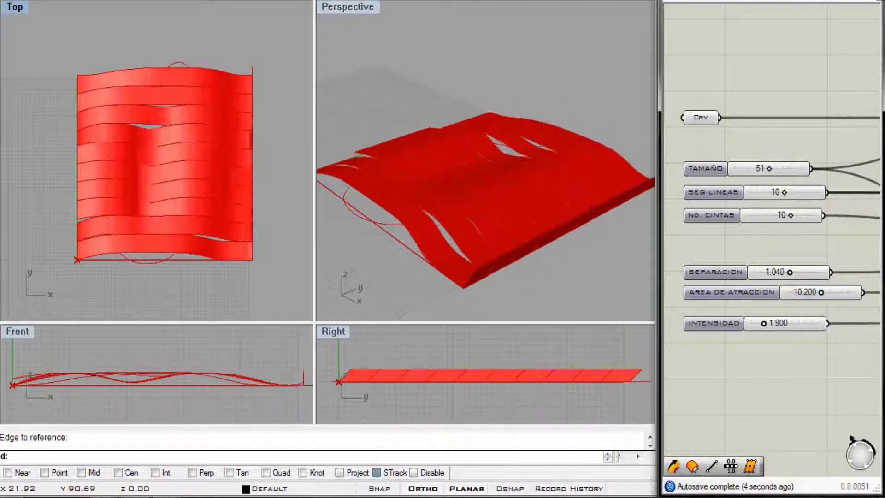
left_click_drag(821, 292, 806, 272)
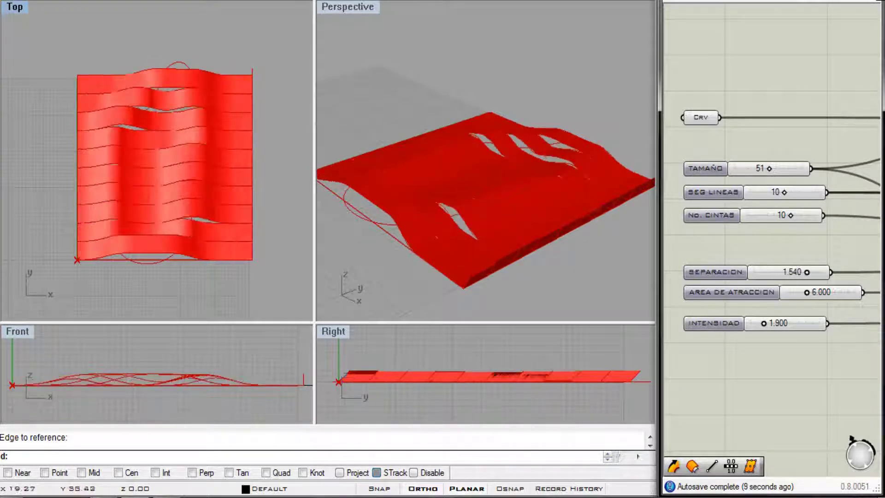
Turn on the attractor curve's control points and reshape it, moving four points in the Top view and lowering one in the Front view.
left_click(181, 63)
key("F10")
left_click_drag(109, 267, 109, 296)
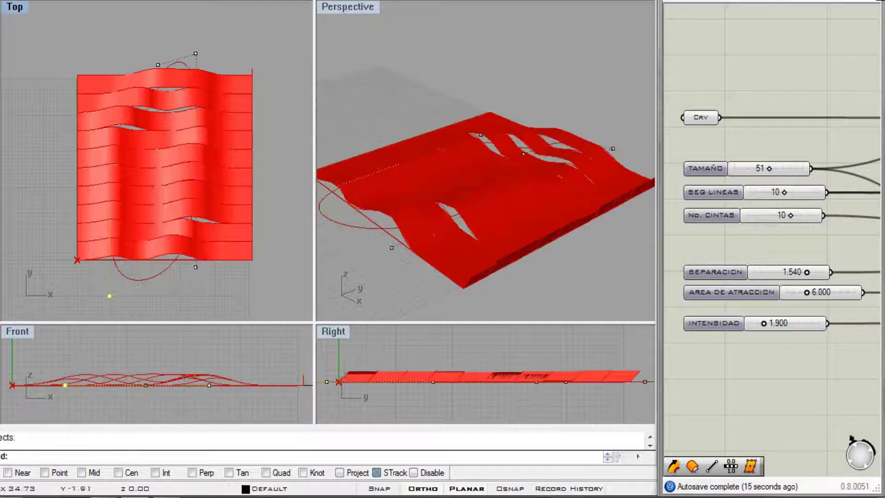
left_click_drag(196, 267, 196, 211)
left_click_drag(158, 65, 99, 65)
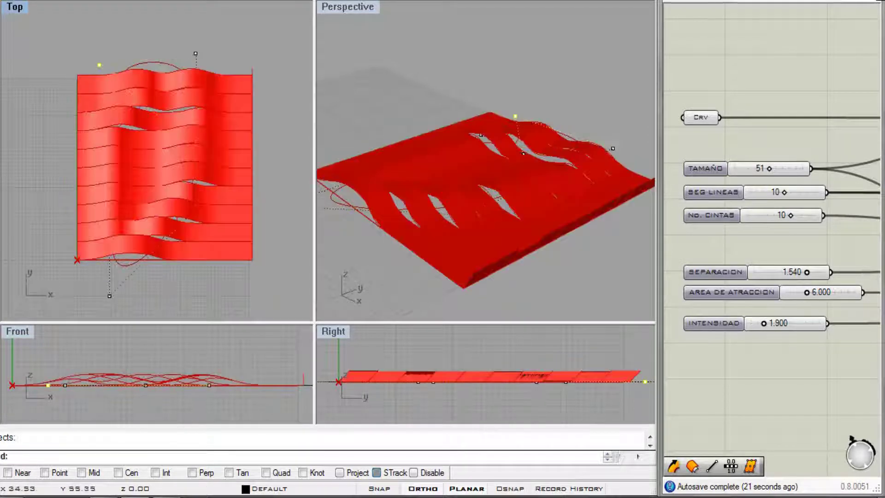
left_click_drag(195, 53, 242, 53)
left_click_drag(286, 385, 286, 407)
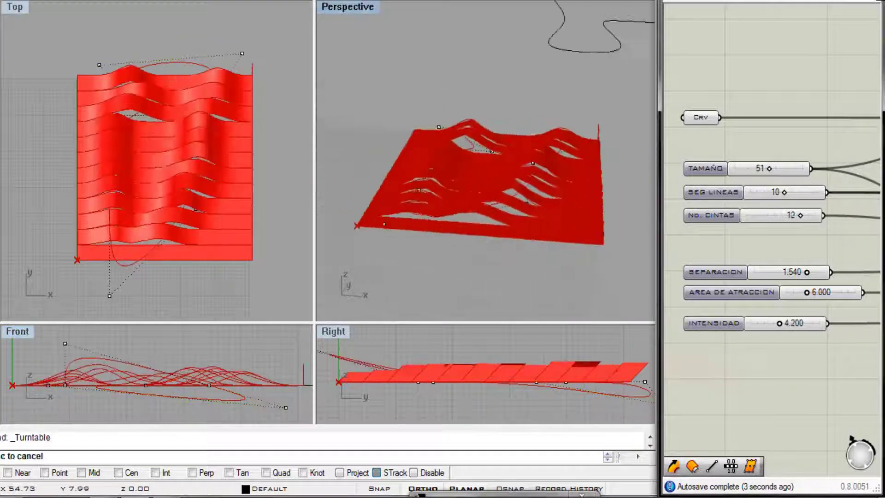